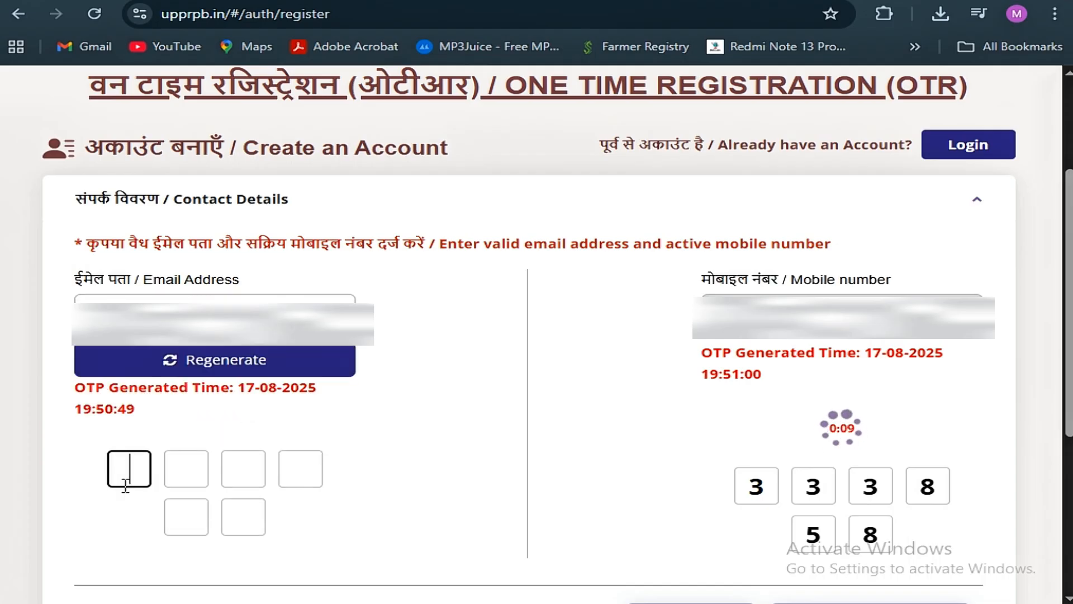
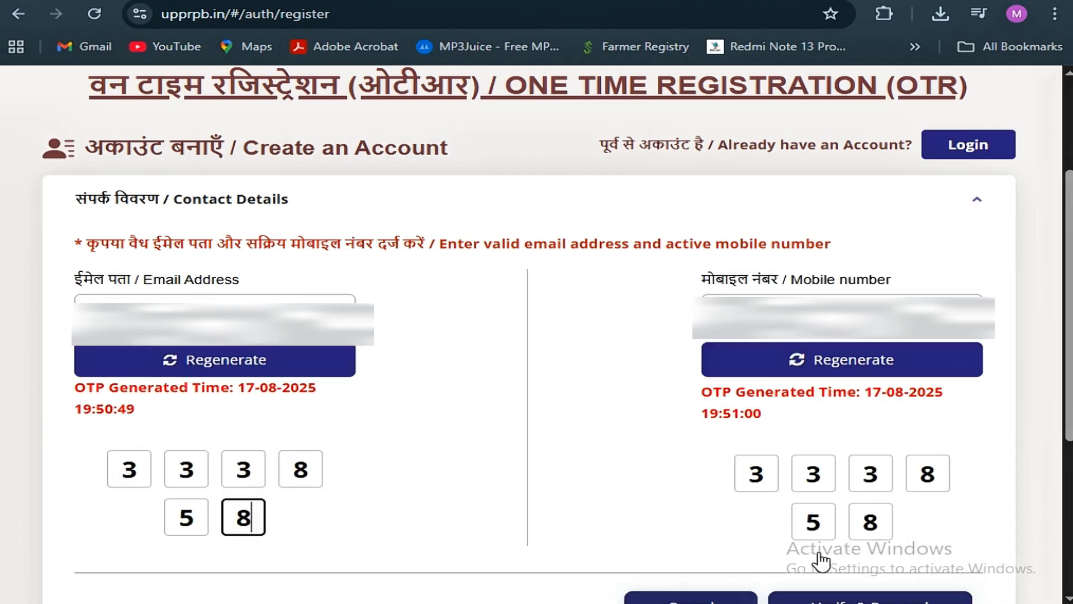
Verify the email and mobile codes, choose Aadhaar verification, and tick the 18+ consent box
{"action": "left_click", "coordinate": [914, 597]}
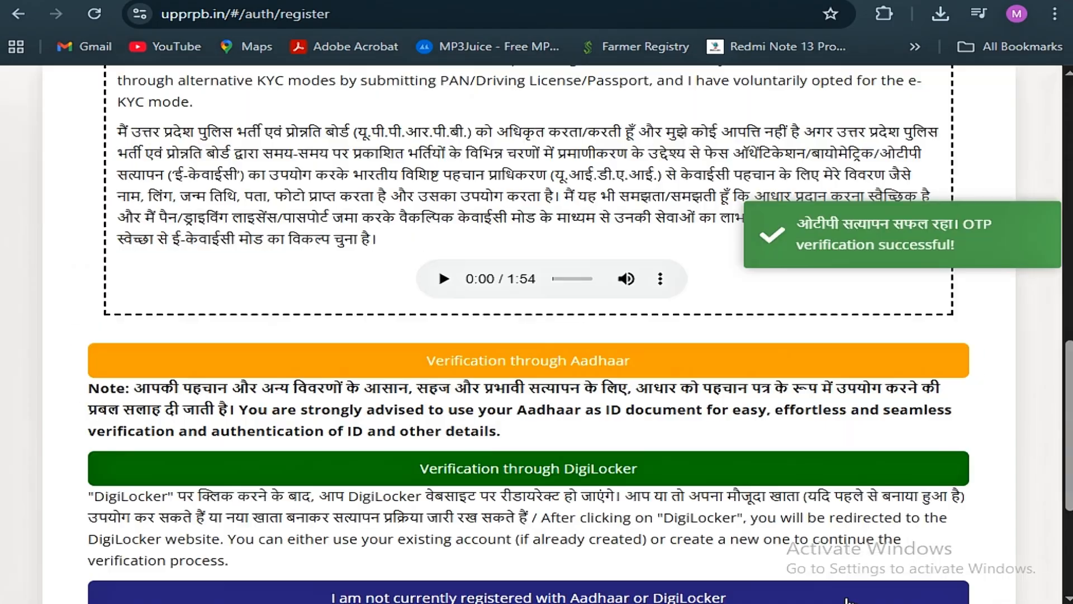
{"action": "left_click", "coordinate": [548, 369]}
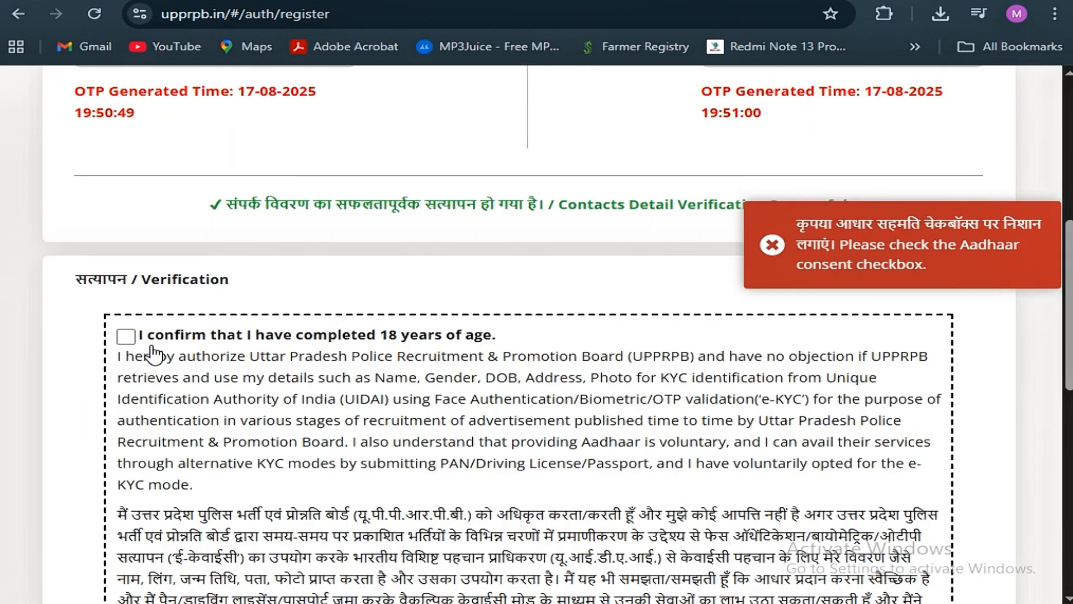
{"action": "left_click", "coordinate": [126, 337]}
Enter the Aadhaar number, generate its one-time code, and submit the code for verification
{"action": "type", "text": "*"}
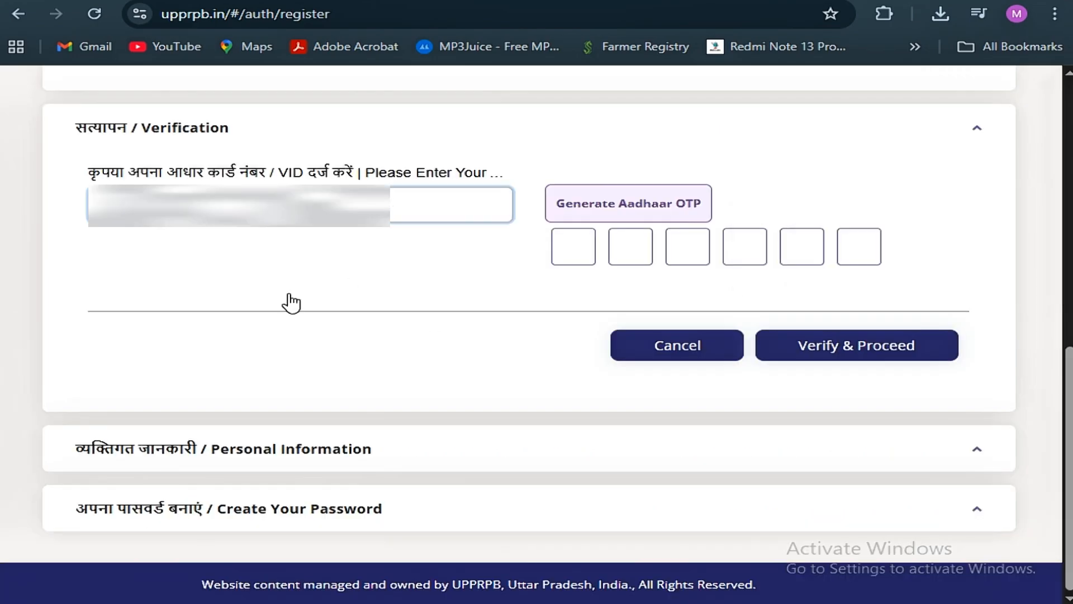
{"action": "key", "text": "BackSpace"}
{"action": "type", "text": "*"}
{"action": "left_click", "coordinate": [584, 213]}
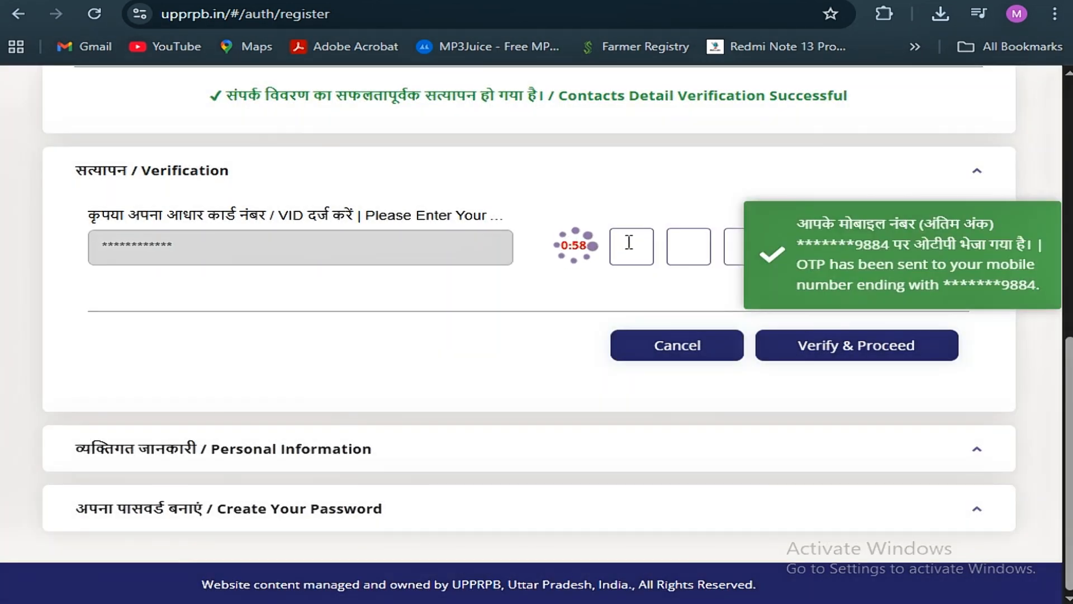
{"action": "left_click", "coordinate": [629, 242]}
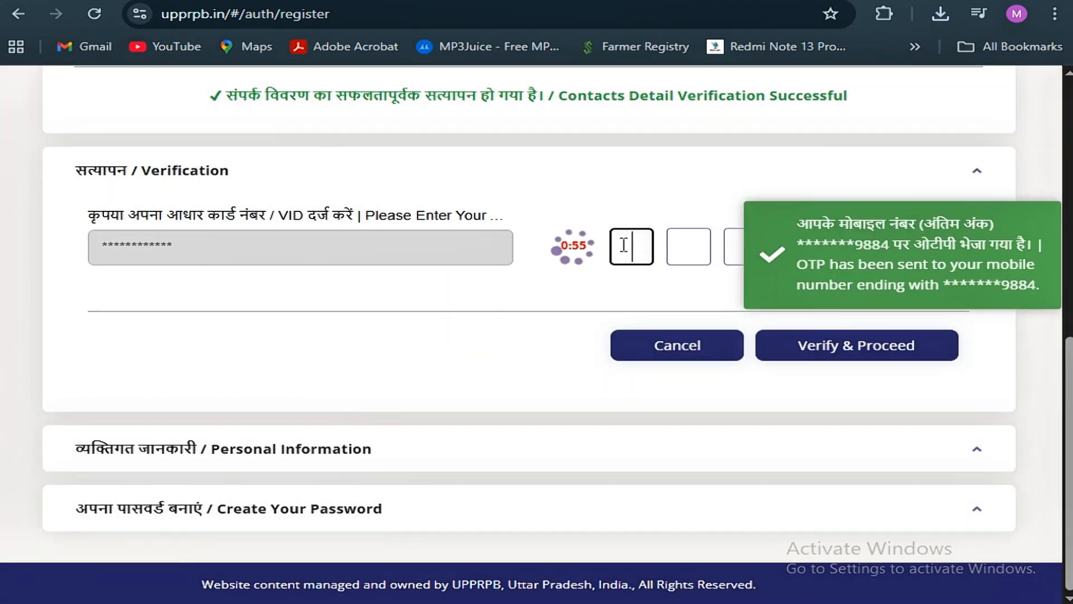
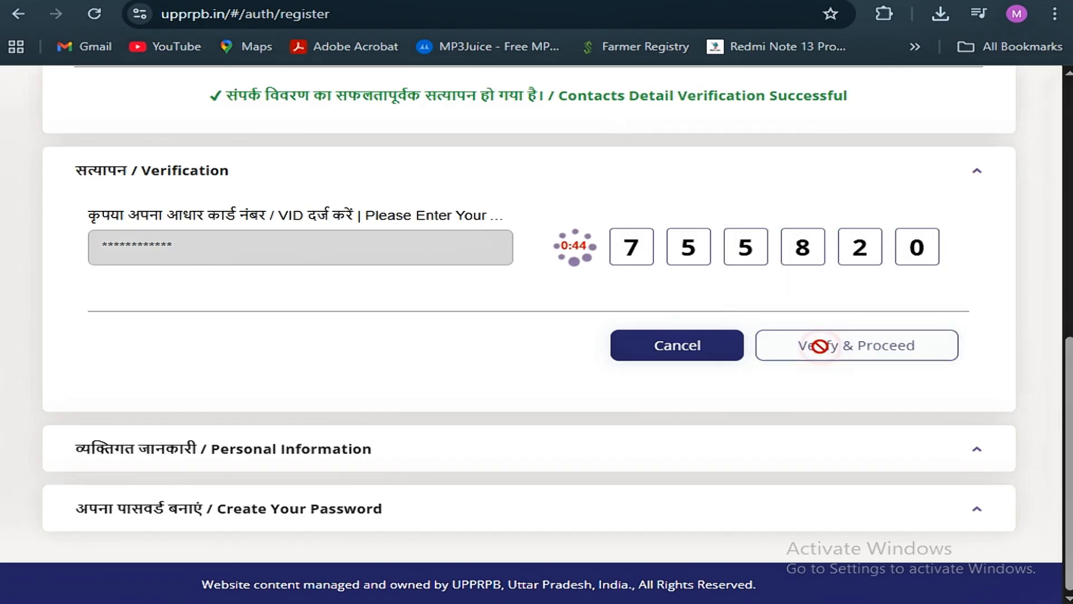
{"action": "left_click", "coordinate": [819, 345]}
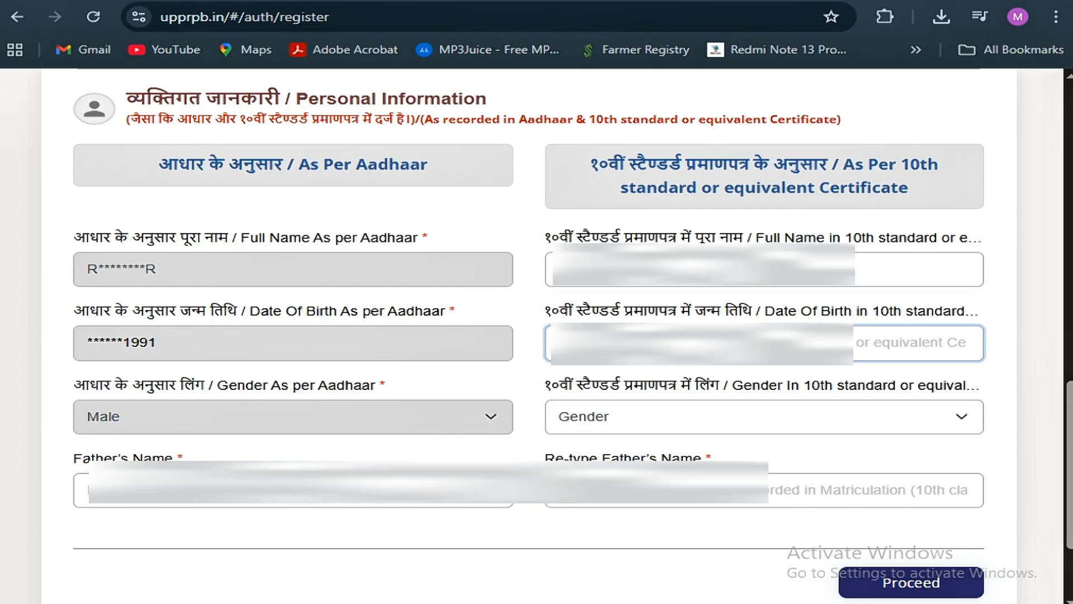
Fill the 10th-certificate birth date, gender Male and father's name, then proceed to password creation
{"action": "type", "text": "1"}
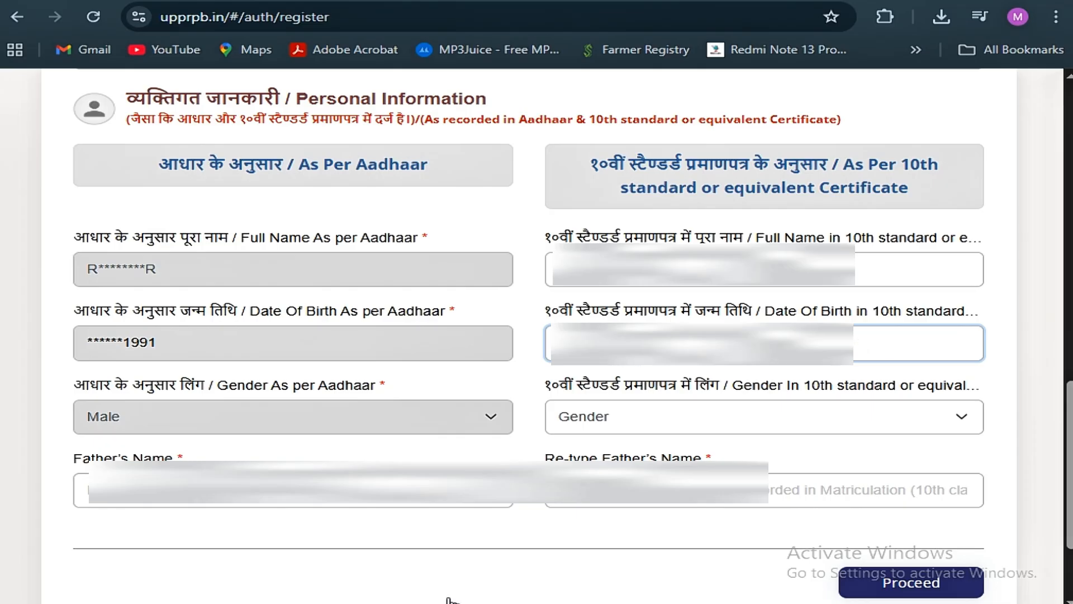
{"action": "left_click", "coordinate": [764, 416]}
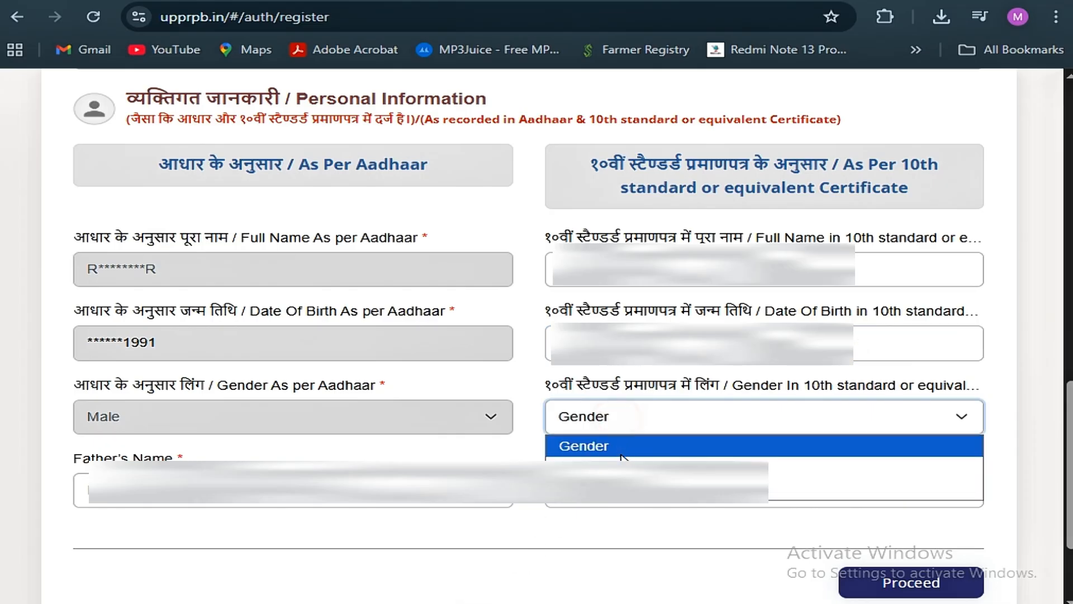
{"action": "left_click", "coordinate": [614, 467]}
{"action": "left_click", "coordinate": [344, 504]}
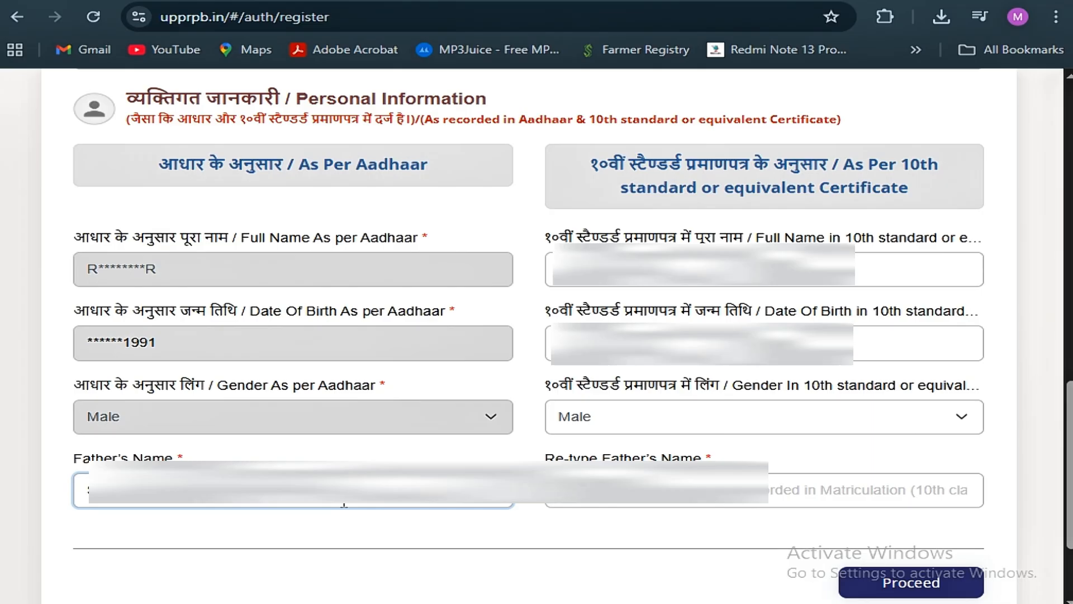
{"action": "left_click", "coordinate": [647, 504]}
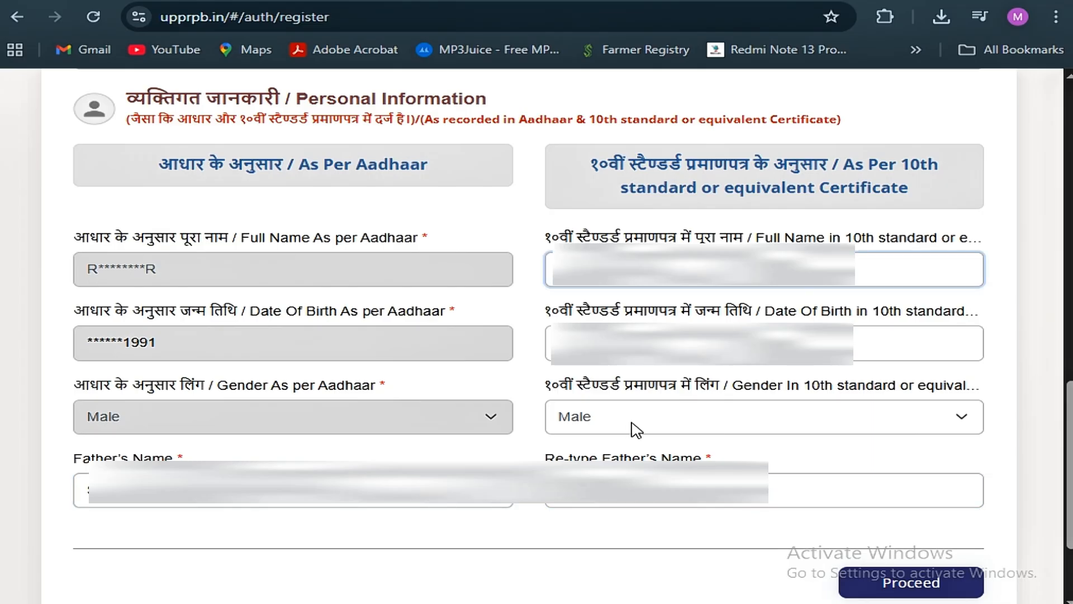
{"action": "left_click", "coordinate": [911, 582]}
{"action": "left_click", "coordinate": [280, 290]}
Enter the account password, re-enter a matching confirmation, and open the Account Details preview
{"action": "type", "text": "*********"}
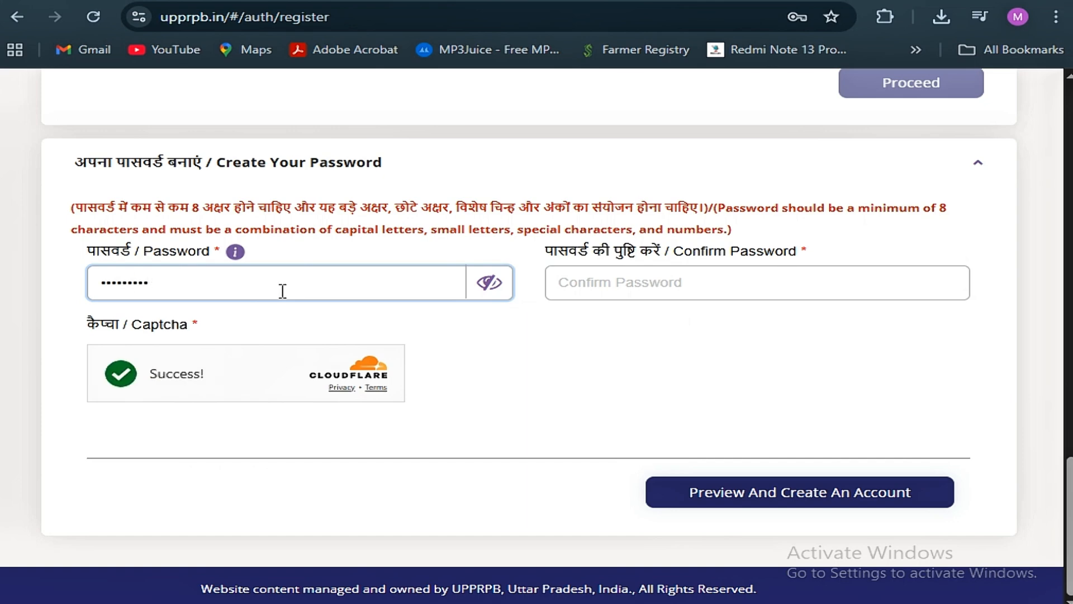
{"action": "left_click", "coordinate": [769, 286]}
{"action": "type", "text": "**"}
{"action": "double_click", "coordinate": [180, 288]}
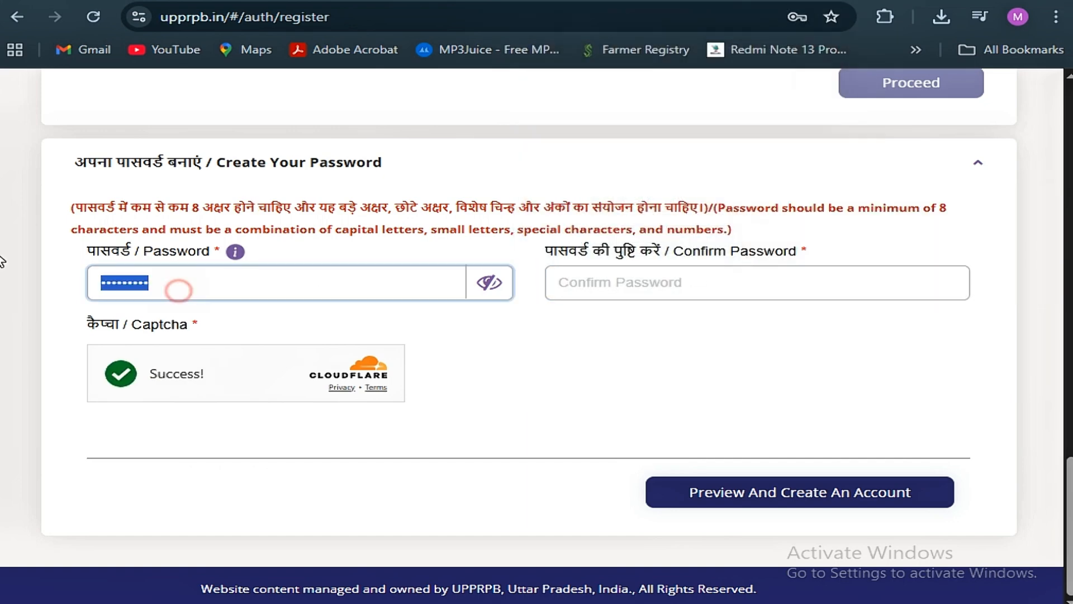
{"action": "type", "text": "***"}
{"action": "left_click", "coordinate": [659, 299]}
{"action": "type", "text": "**"}
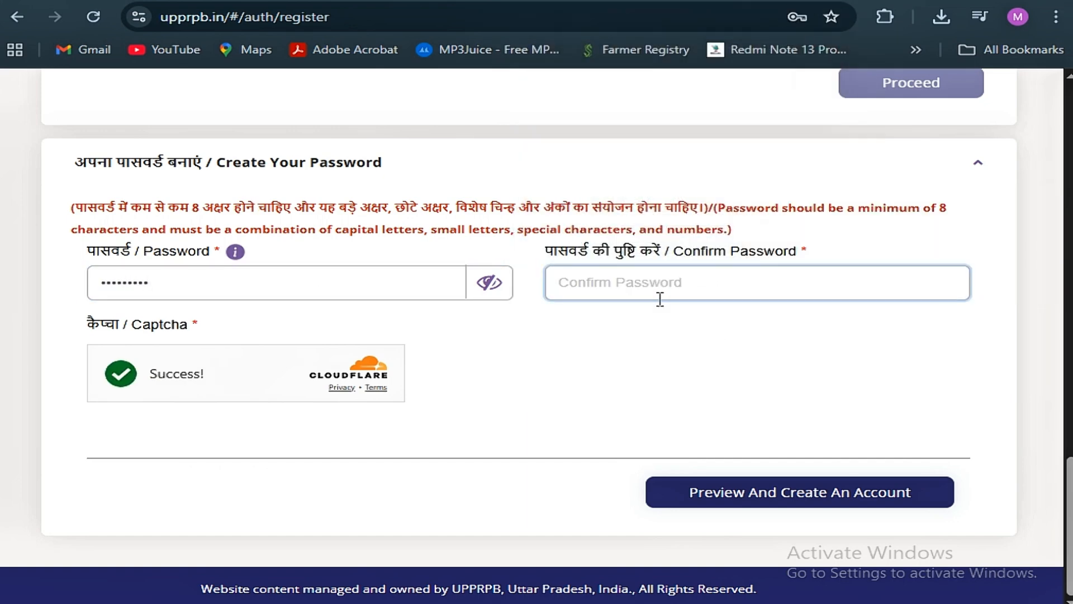
{"action": "type", "text": "*********"}
{"action": "left_click", "coordinate": [636, 319]}
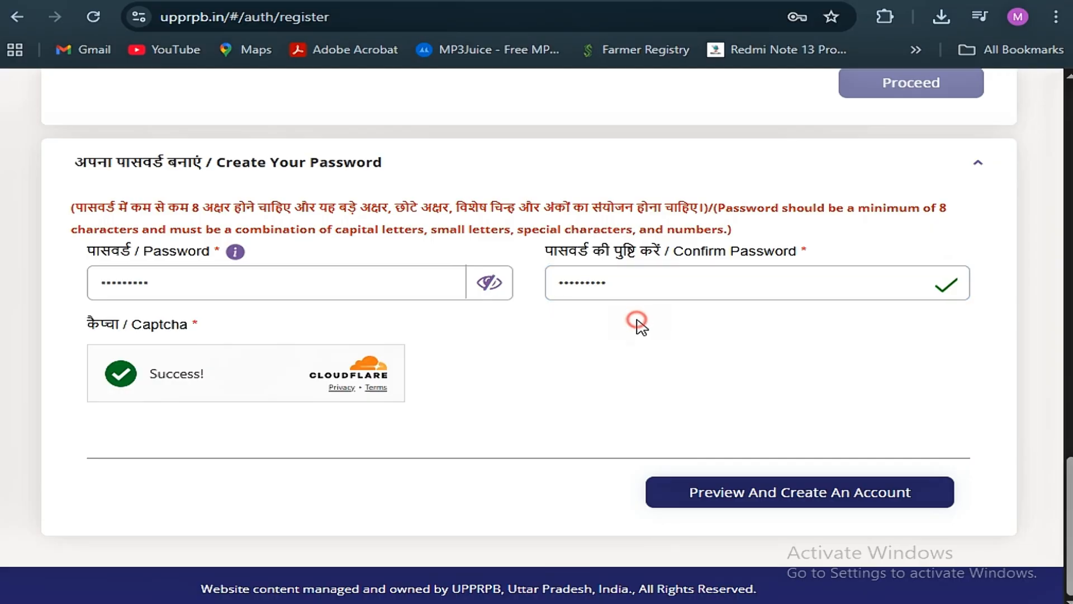
{"action": "left_click", "coordinate": [745, 495]}
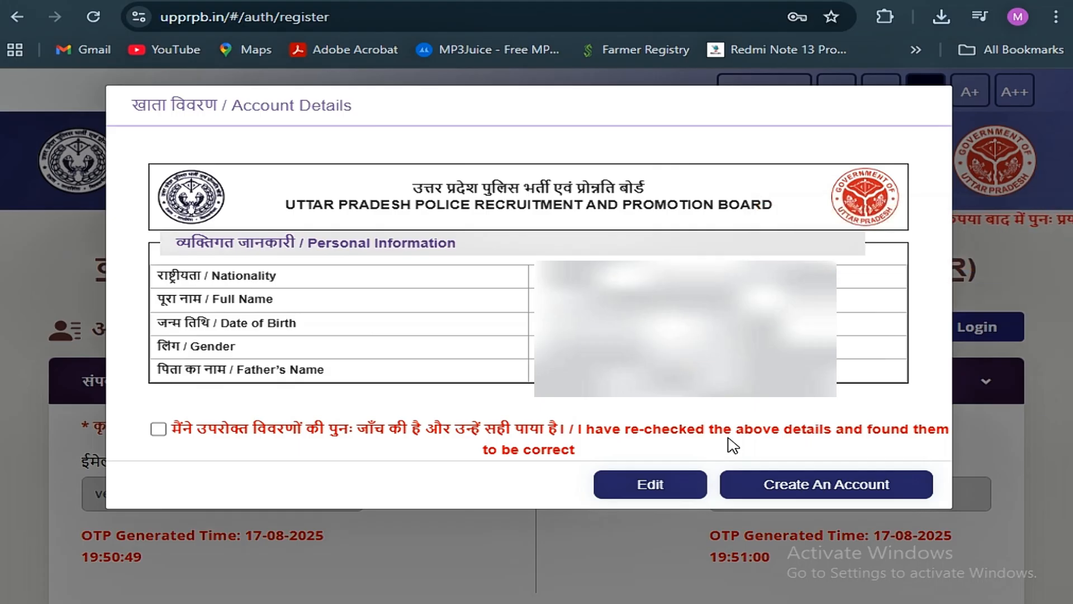
Confirm the details were re-checked, create the account, and dismiss the important instructions
{"action": "left_click", "coordinate": [159, 429]}
{"action": "left_click", "coordinate": [779, 486]}
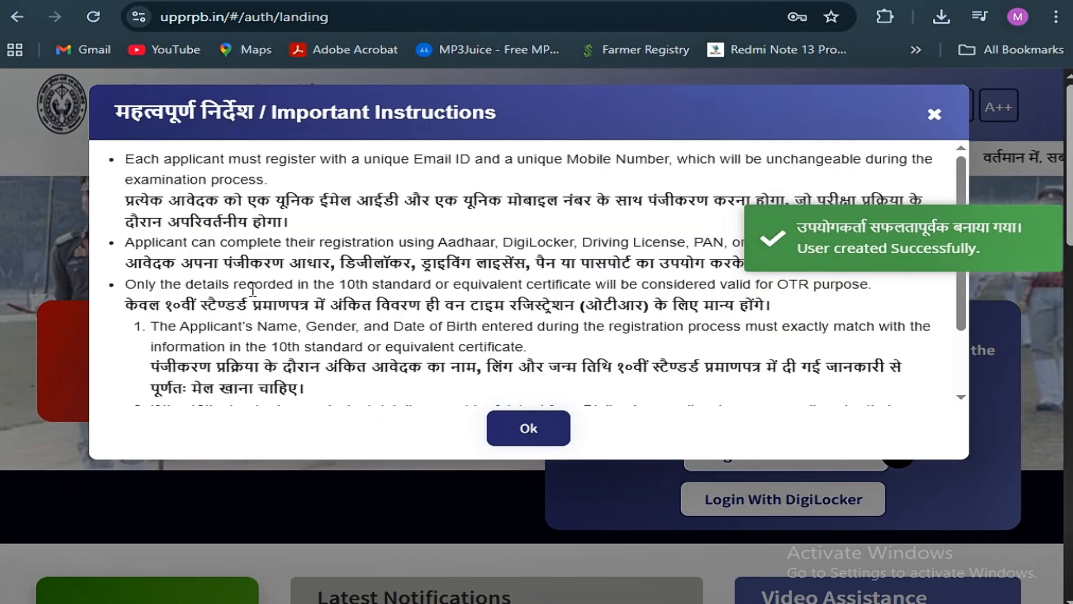
{"action": "left_click", "coordinate": [933, 113]}
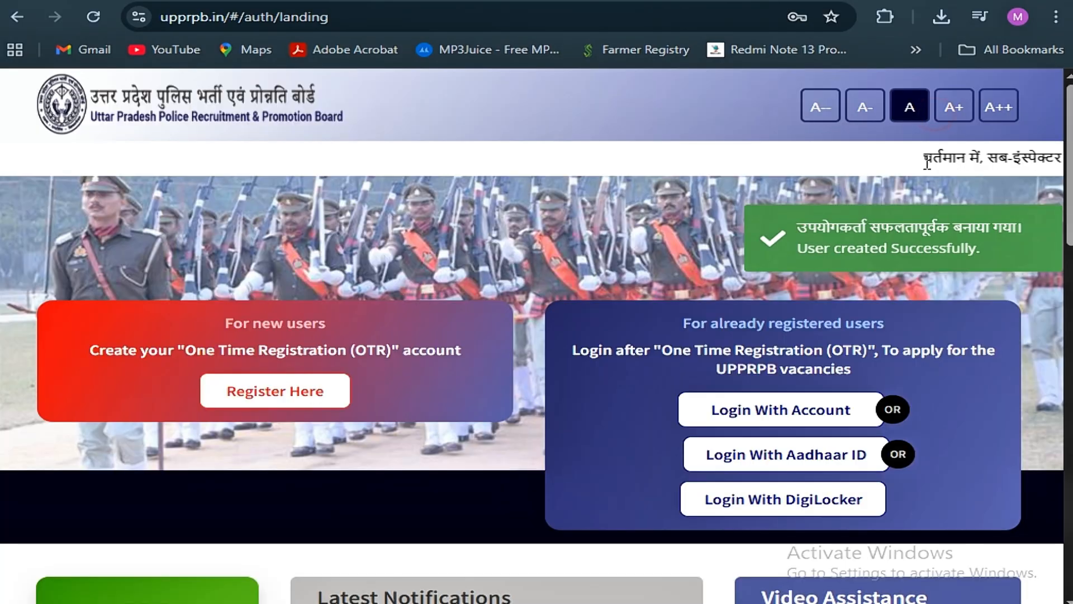
Log in with the new account password and the one-time code sent to the phone
{"action": "left_click", "coordinate": [805, 414]}
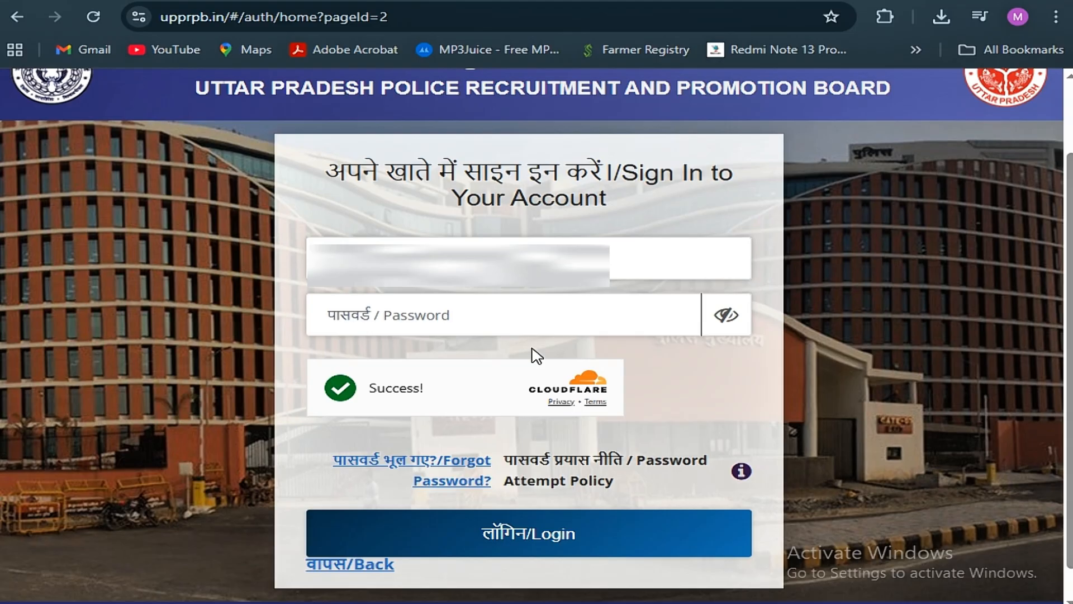
{"action": "left_click", "coordinate": [481, 322]}
{"action": "type", "text": "••"}
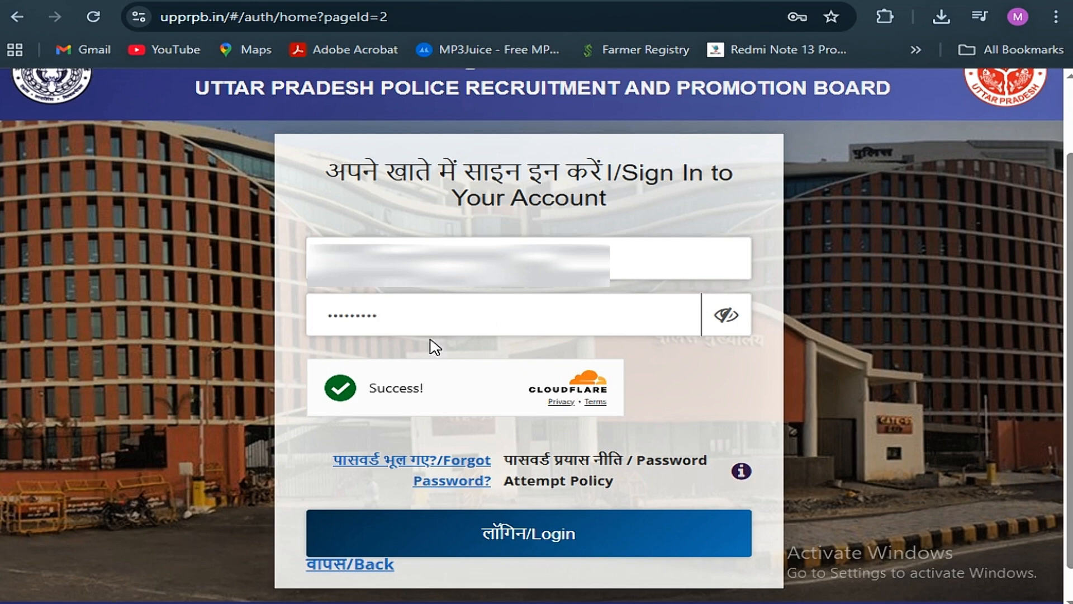
{"action": "left_click", "coordinate": [520, 539]}
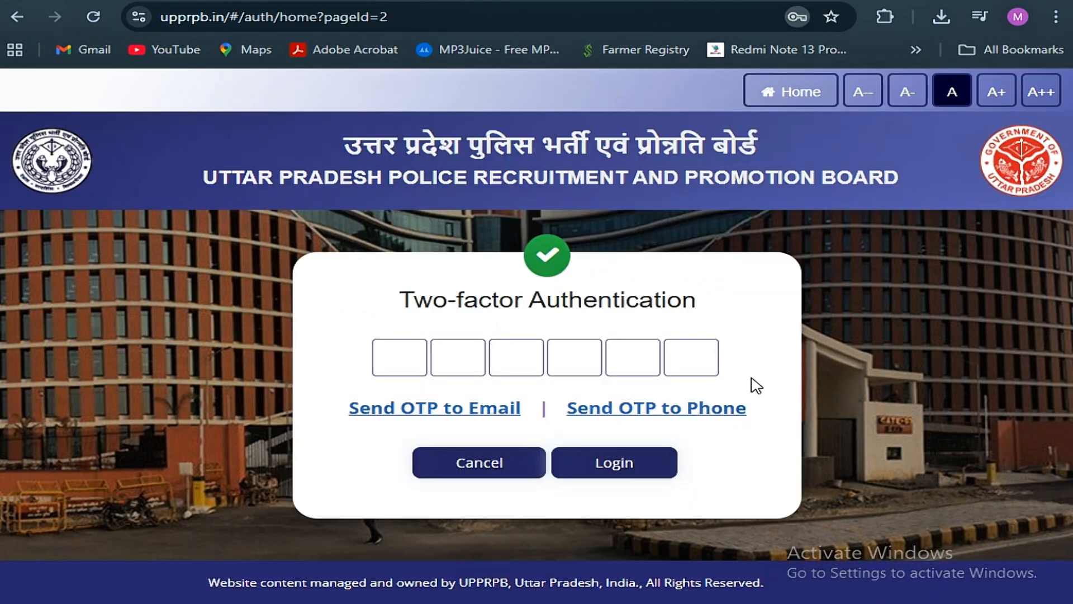
{"action": "left_click", "coordinate": [723, 414]}
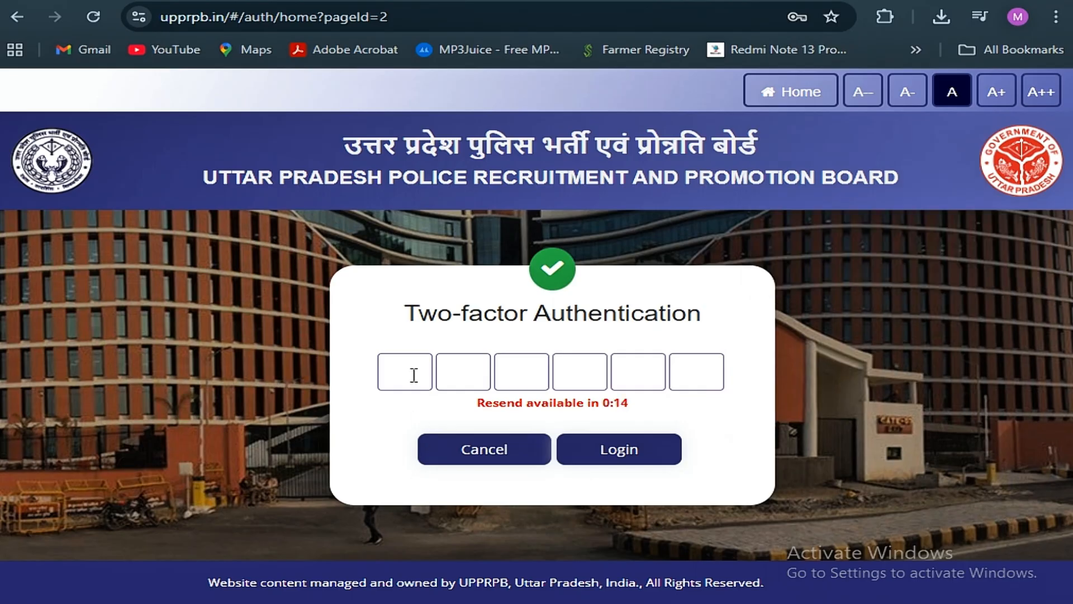
{"action": "left_click", "coordinate": [403, 373]}
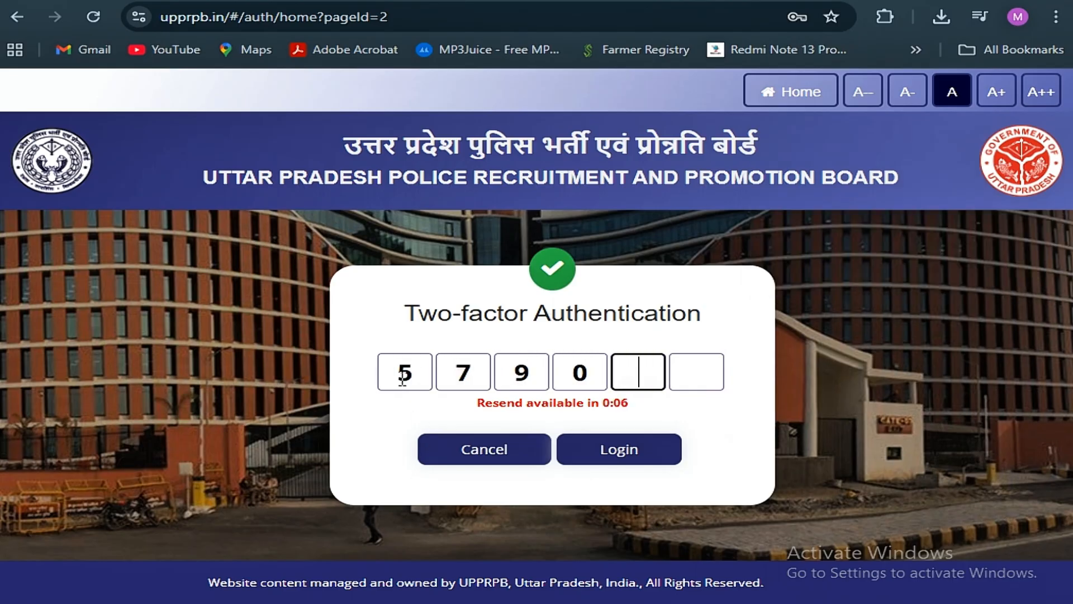
{"action": "left_click", "coordinate": [565, 453]}
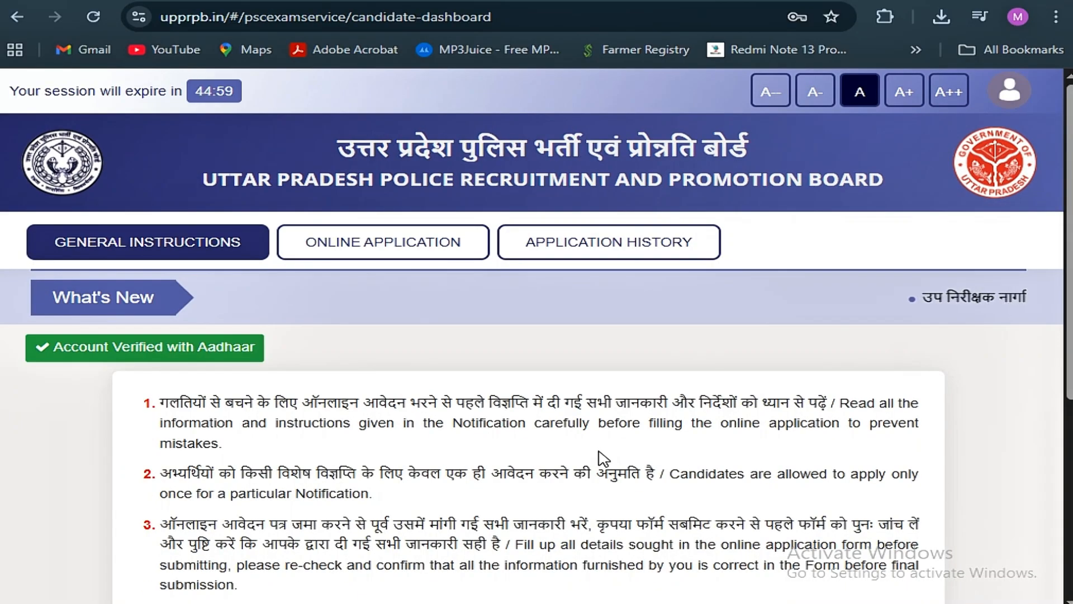
Under Online Application, declare not debarred and apply for Sub Inspector Civil Police 2025
{"action": "scroll", "coordinate": [602, 458], "scroll_direction": "down", "scroll_amount": 5}
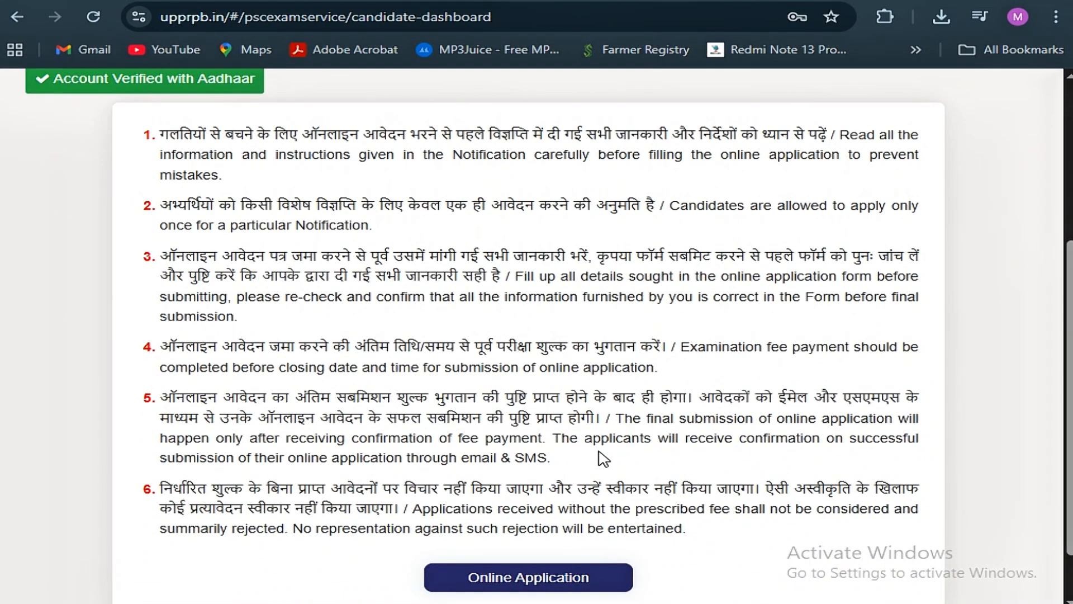
{"action": "scroll", "coordinate": [604, 391], "scroll_direction": "down", "scroll_amount": 2}
{"action": "left_click", "coordinate": [598, 509]}
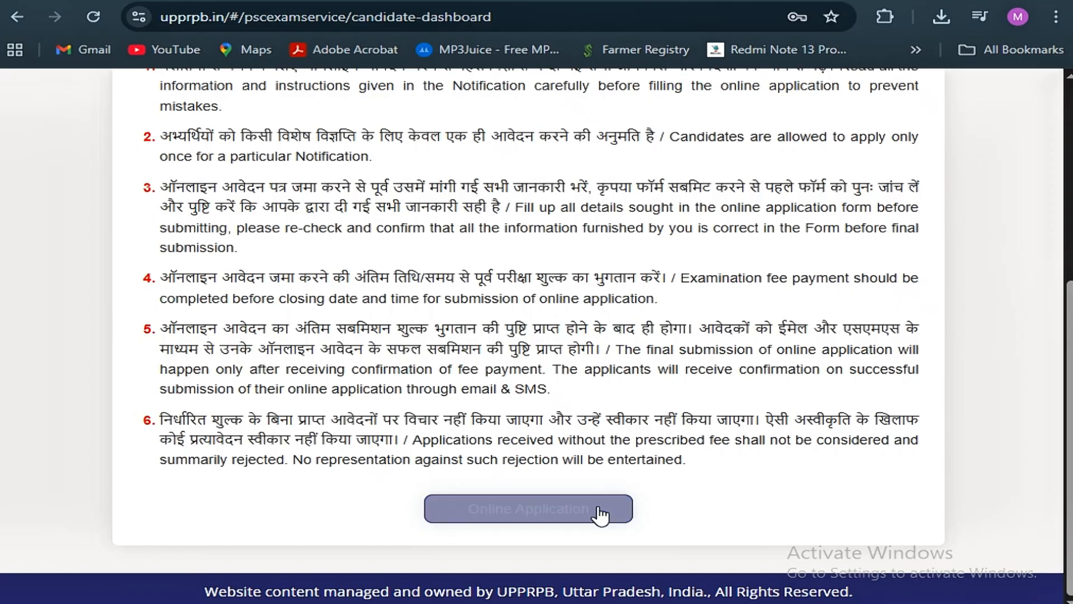
{"action": "scroll", "coordinate": [661, 472], "scroll_direction": "down", "scroll_amount": 5}
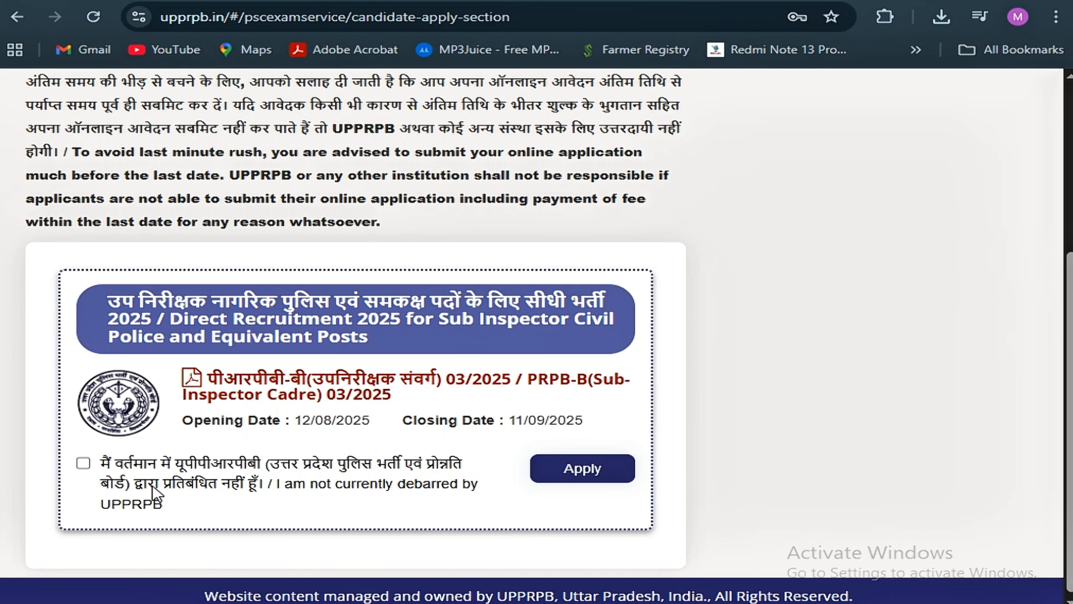
{"action": "left_click", "coordinate": [84, 466]}
{"action": "left_click", "coordinate": [593, 472]}
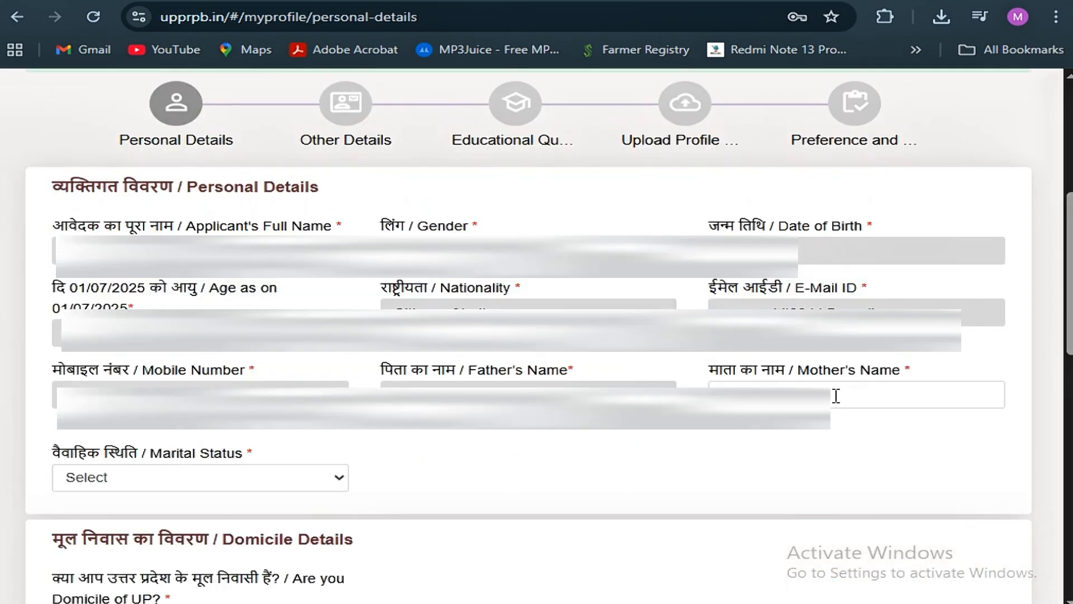
Fill in the mother's name and open the marital status choices
{"action": "left_click", "coordinate": [836, 396]}
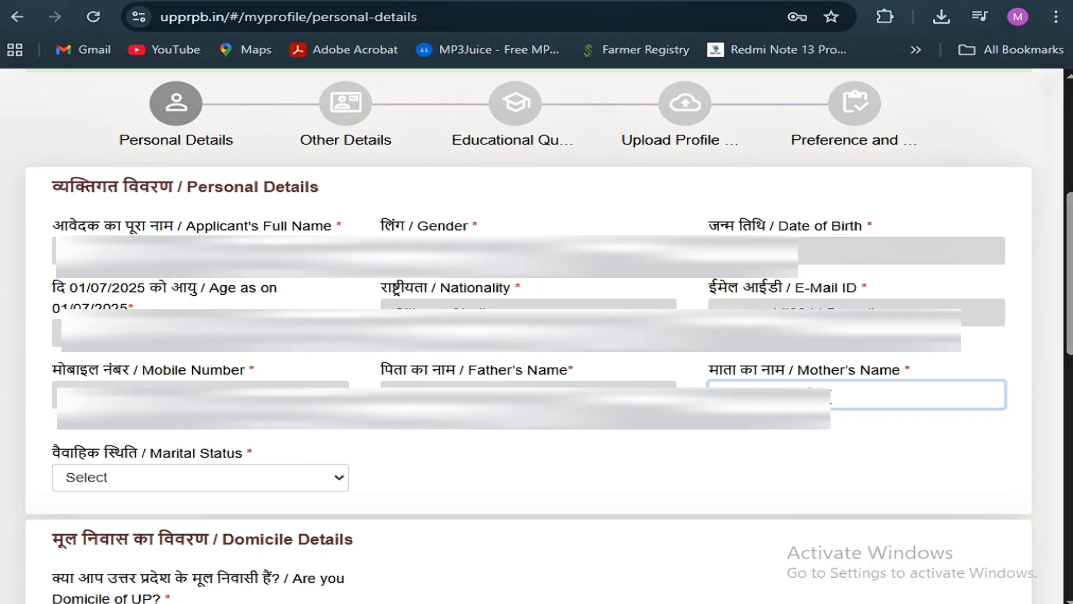
{"action": "left_click", "coordinate": [289, 476]}
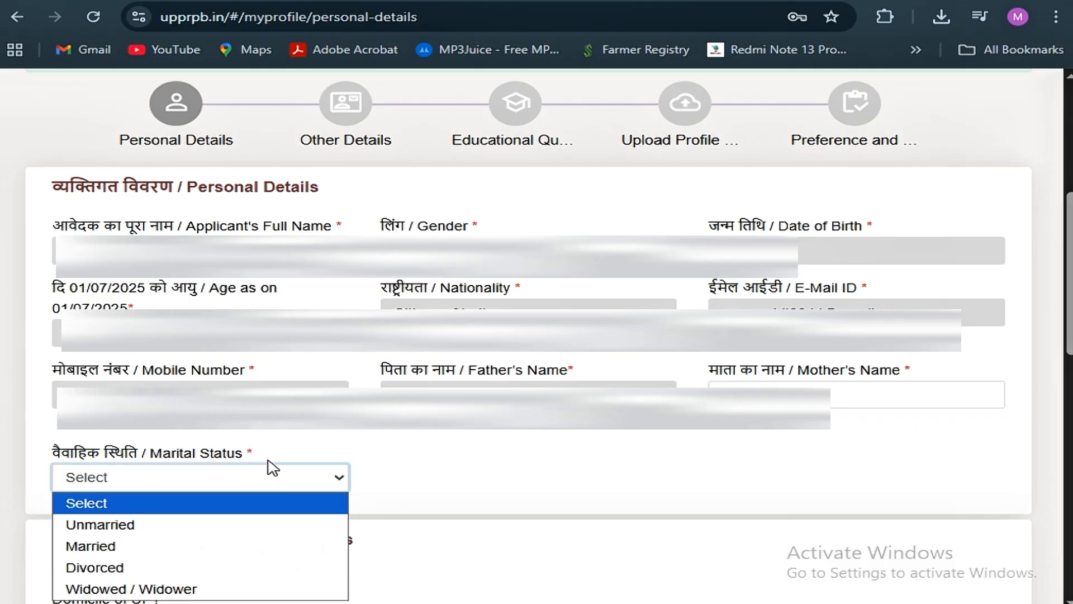
{"action": "scroll", "coordinate": [476, 516], "scroll_direction": "down", "scroll_amount": 5}
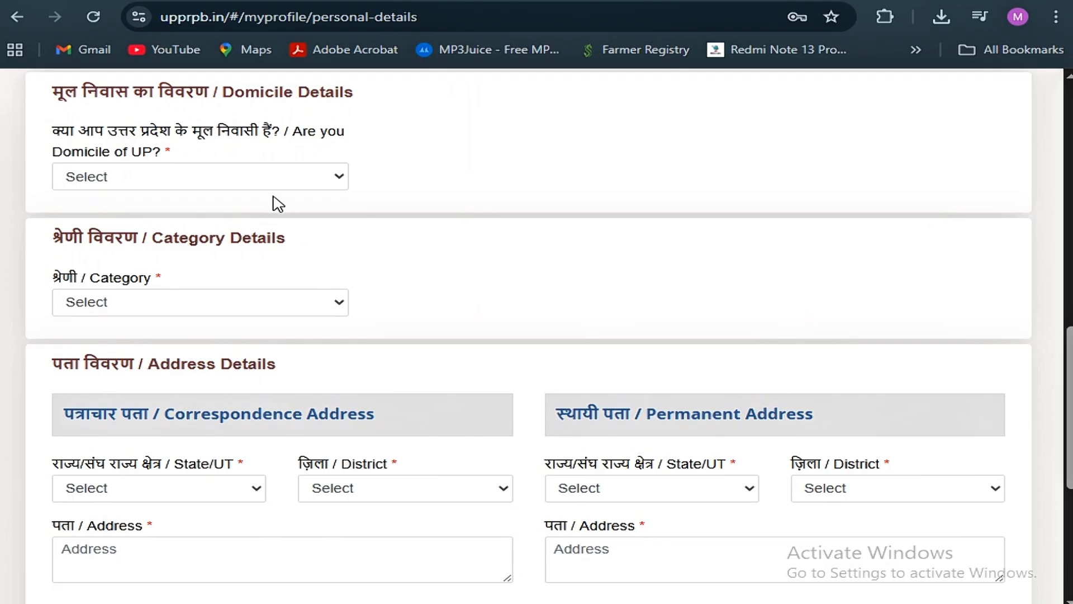
Set Domicile of UP to Yes with certificate district Lucknow and issuing authority ADM
{"action": "left_click", "coordinate": [271, 179]}
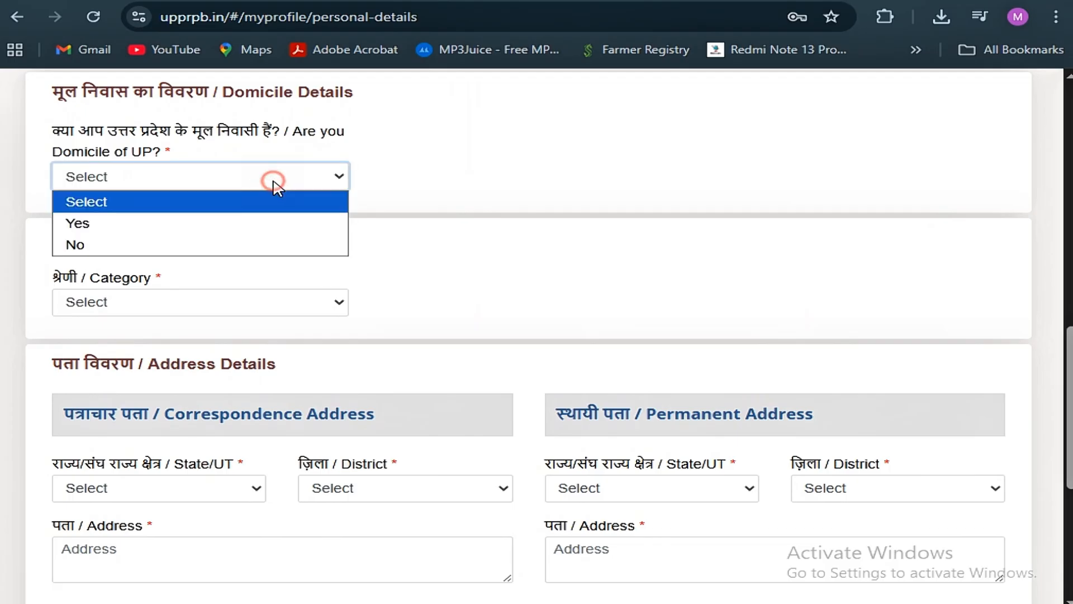
{"action": "left_click", "coordinate": [263, 223]}
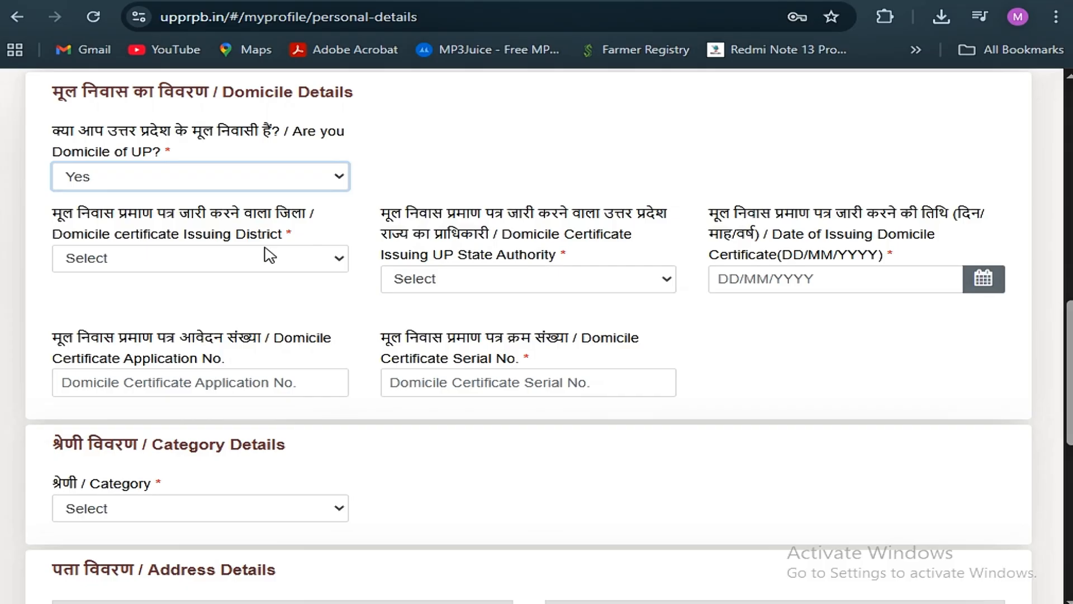
{"action": "left_click", "coordinate": [268, 254]}
{"action": "scroll", "coordinate": [251, 503], "scroll_direction": "down", "scroll_amount": 8}
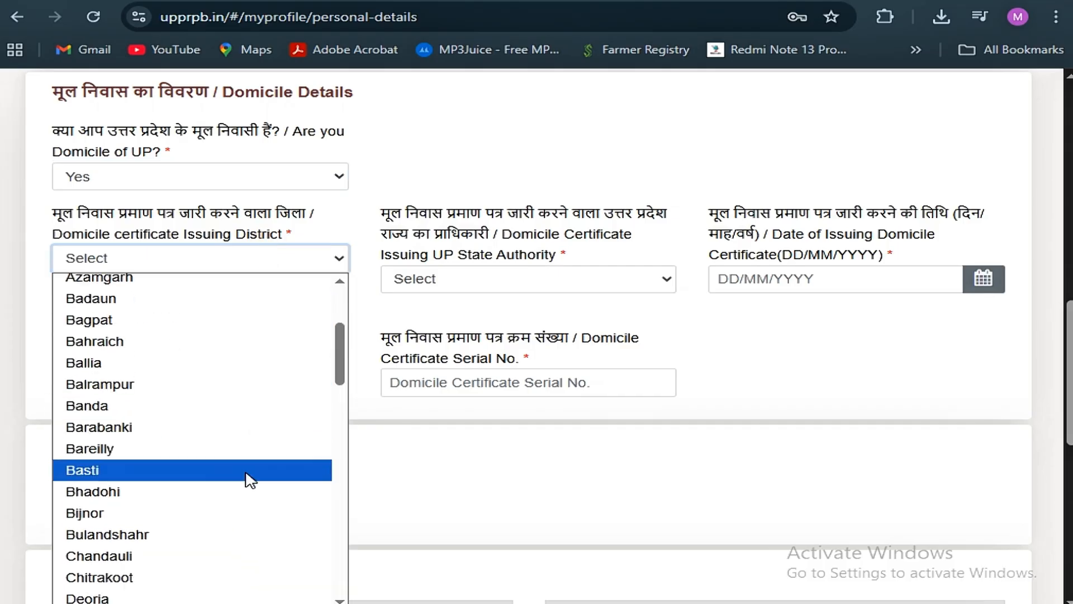
{"action": "scroll", "coordinate": [240, 522], "scroll_direction": "down", "scroll_amount": 4}
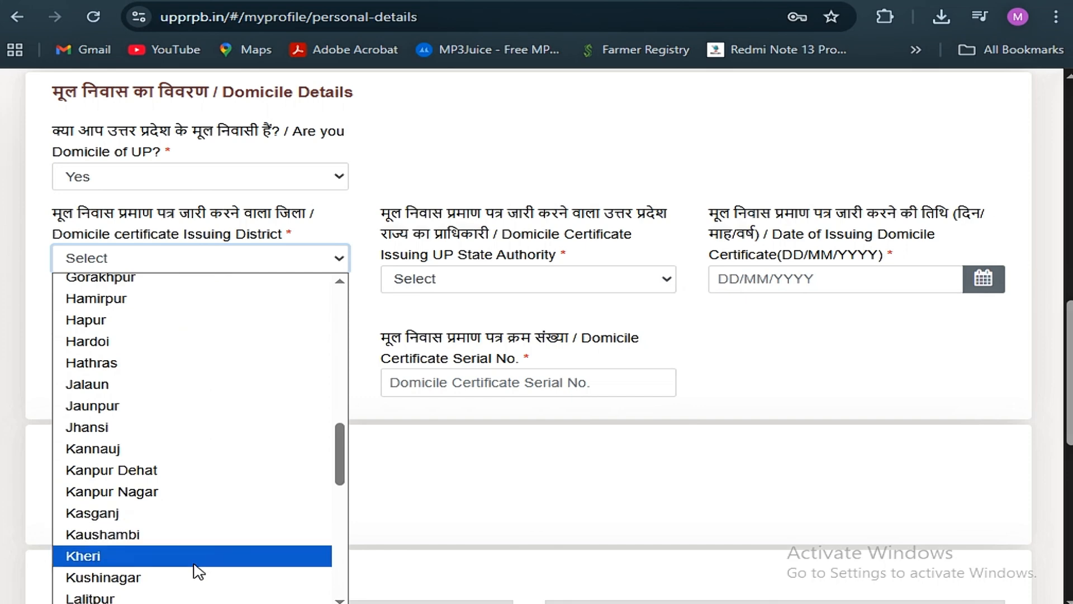
{"action": "scroll", "coordinate": [192, 564], "scroll_direction": "down", "scroll_amount": 3}
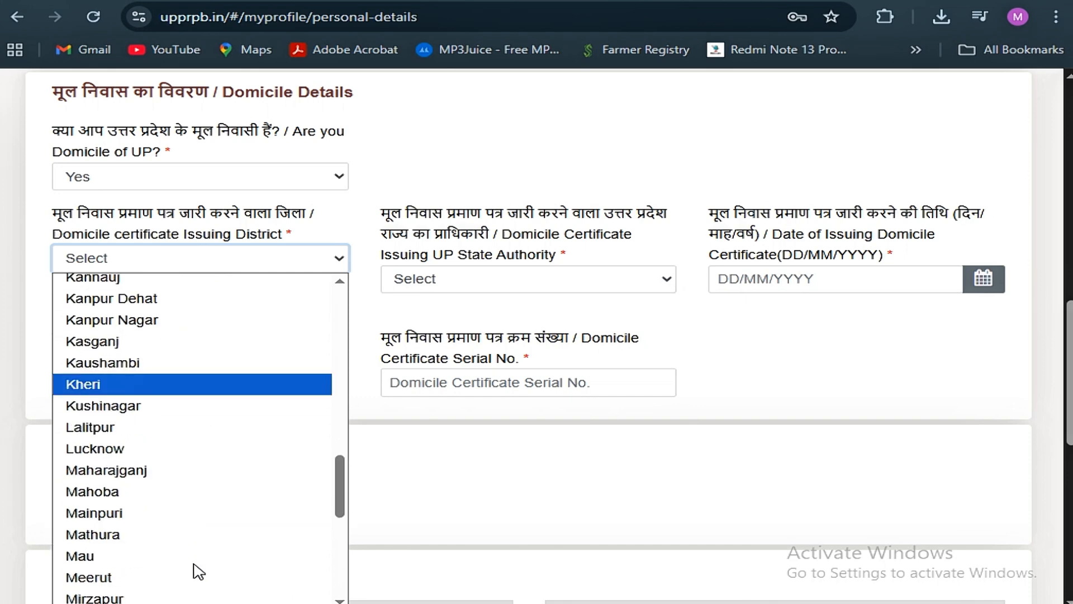
{"action": "left_click", "coordinate": [165, 442]}
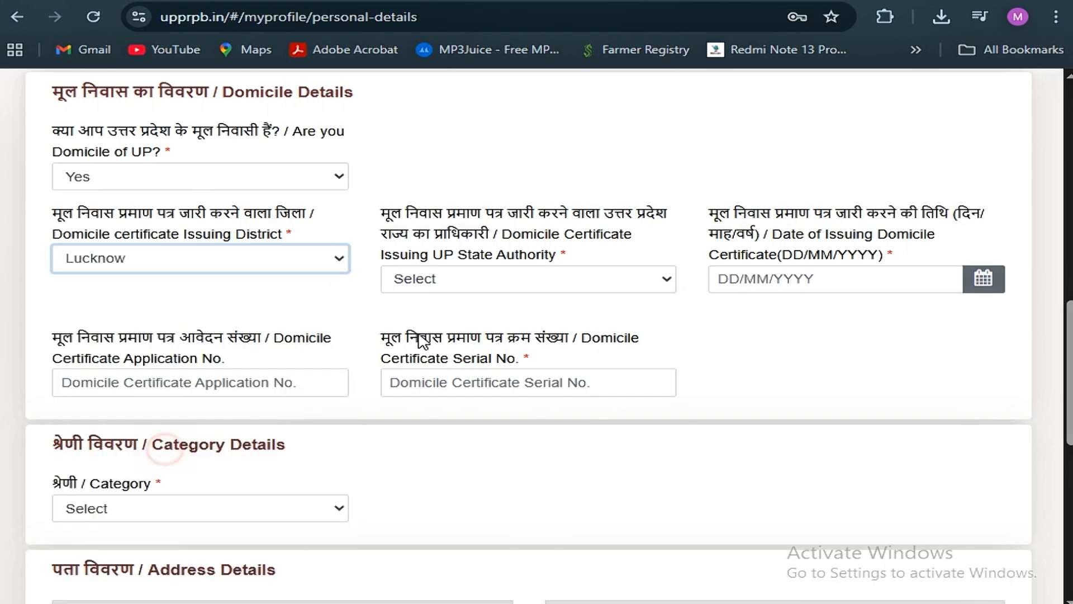
{"action": "left_click", "coordinate": [447, 281]}
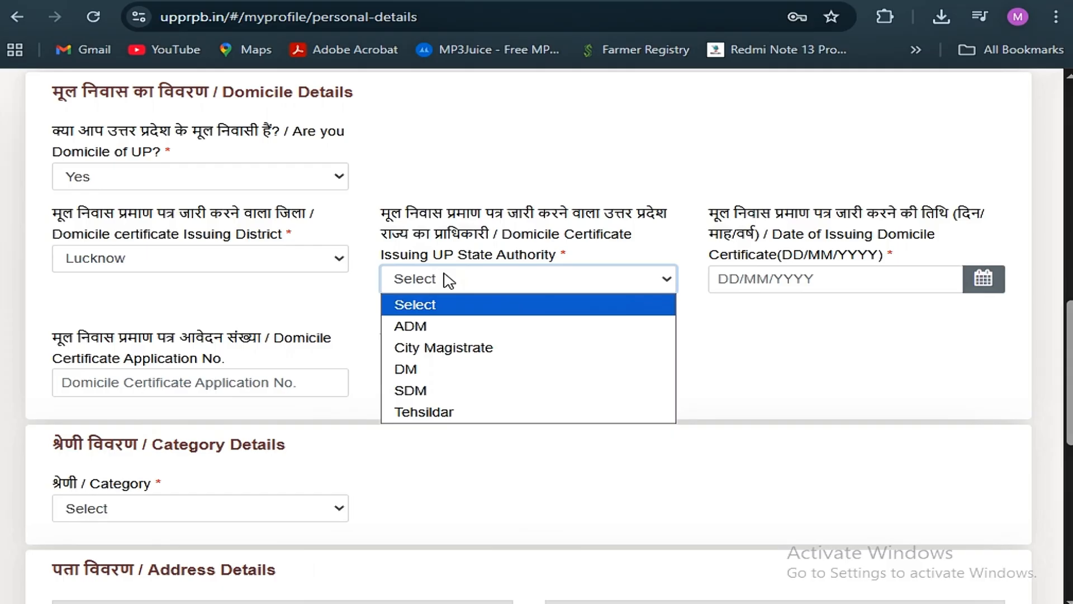
{"action": "left_click", "coordinate": [446, 280]}
{"action": "left_click", "coordinate": [444, 278]}
{"action": "left_click", "coordinate": [414, 326]}
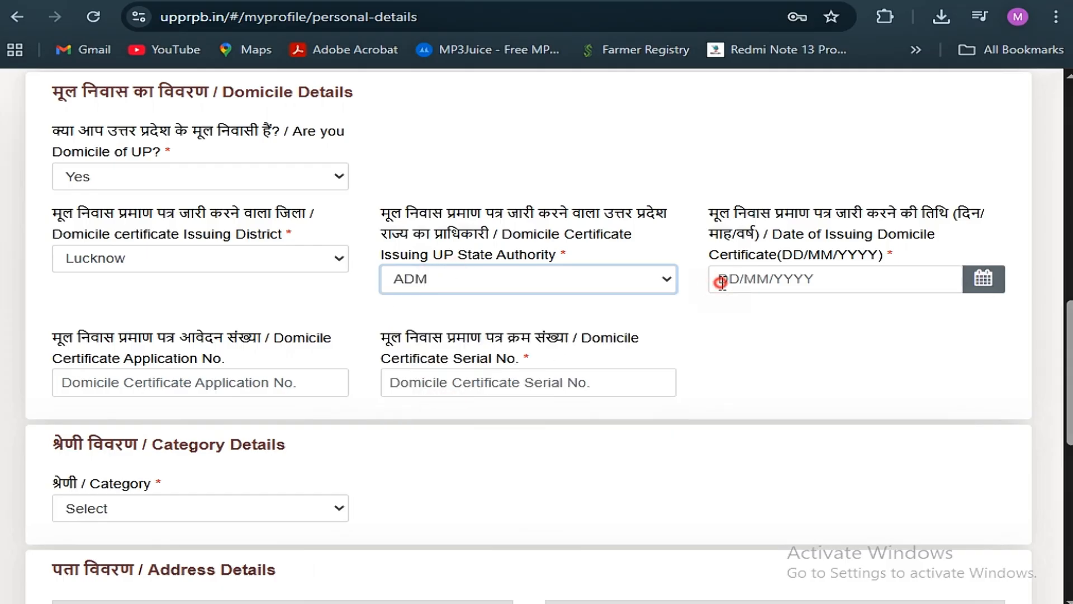
Set the domicile certificate date to 12/01/2024 and enter its serial number
{"action": "left_click", "coordinate": [721, 282]}
{"action": "left_click", "coordinate": [875, 85]}
{"action": "left_click", "coordinate": [813, 204]}
{"action": "left_click", "coordinate": [729, 87]}
{"action": "left_click", "coordinate": [729, 87]}
{"action": "left_click", "coordinate": [730, 88]}
{"action": "left_click", "coordinate": [730, 87]}
{"action": "double_click", "coordinate": [729, 88]}
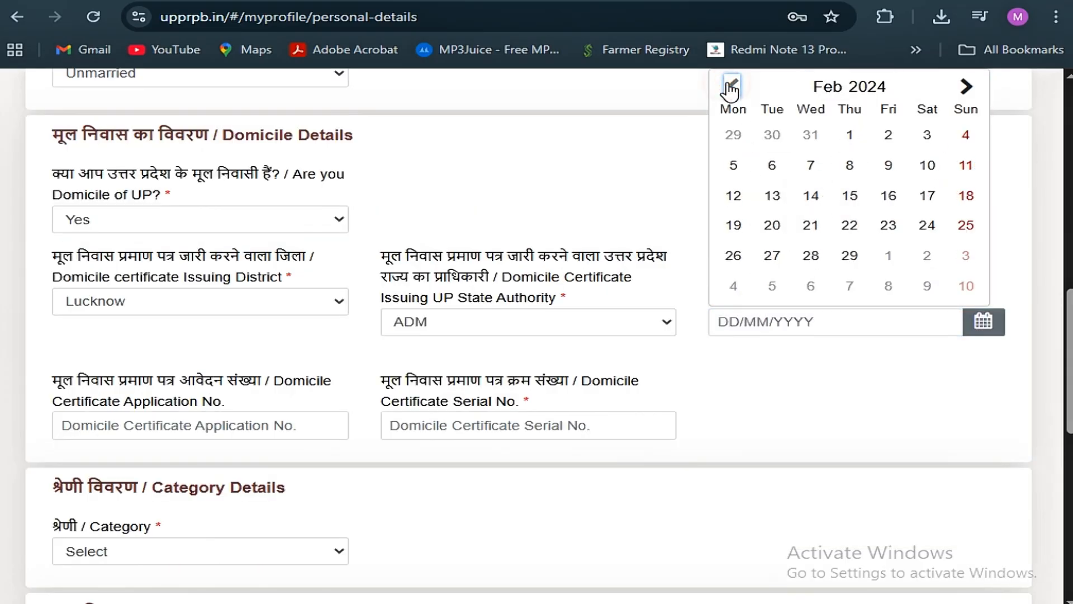
{"action": "left_click", "coordinate": [730, 88]}
{"action": "left_click", "coordinate": [889, 165]}
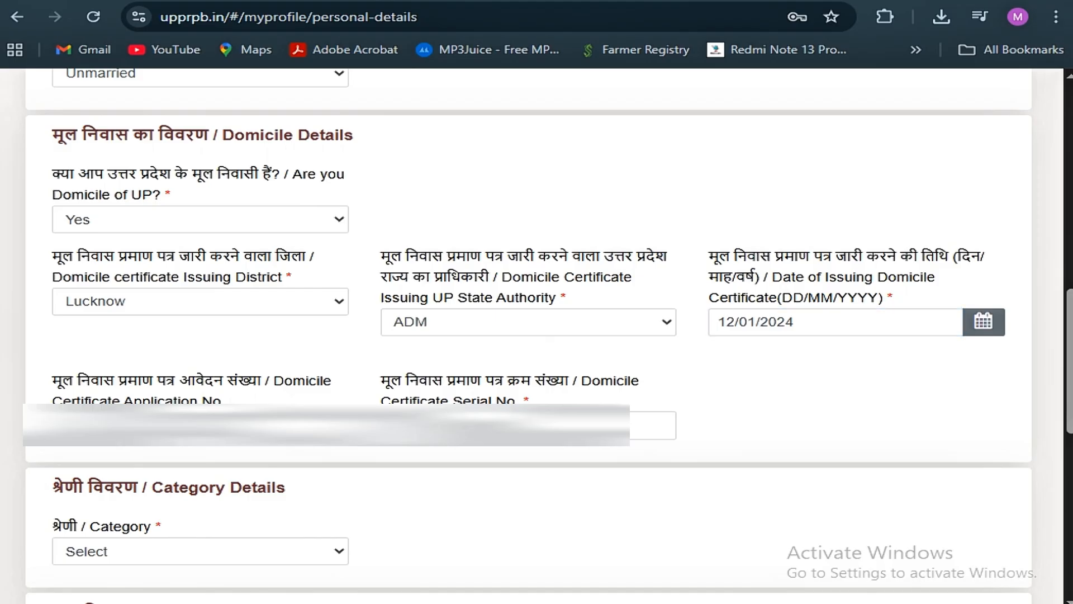
{"action": "left_click", "coordinate": [450, 426]}
Set the category to SC and acknowledge the reservation eligibility notice
{"action": "left_click", "coordinate": [466, 514]}
{"action": "left_click", "coordinate": [324, 550]}
{"action": "left_click", "coordinate": [222, 470]}
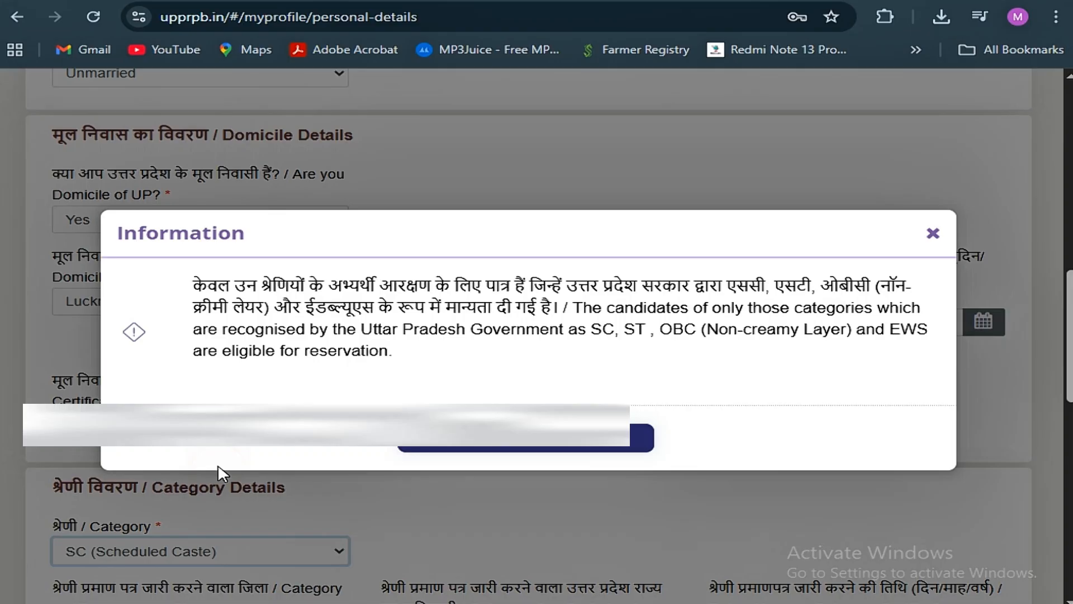
{"action": "left_click", "coordinate": [438, 450]}
Choose Lucknow as the category certificate district and Tehsildar as its issuing authority
{"action": "scroll", "coordinate": [447, 447], "scroll_direction": "down", "scroll_amount": 5}
{"action": "left_click_drag", "start_coordinate": [1071, 399], "coordinate": [1071, 407]}
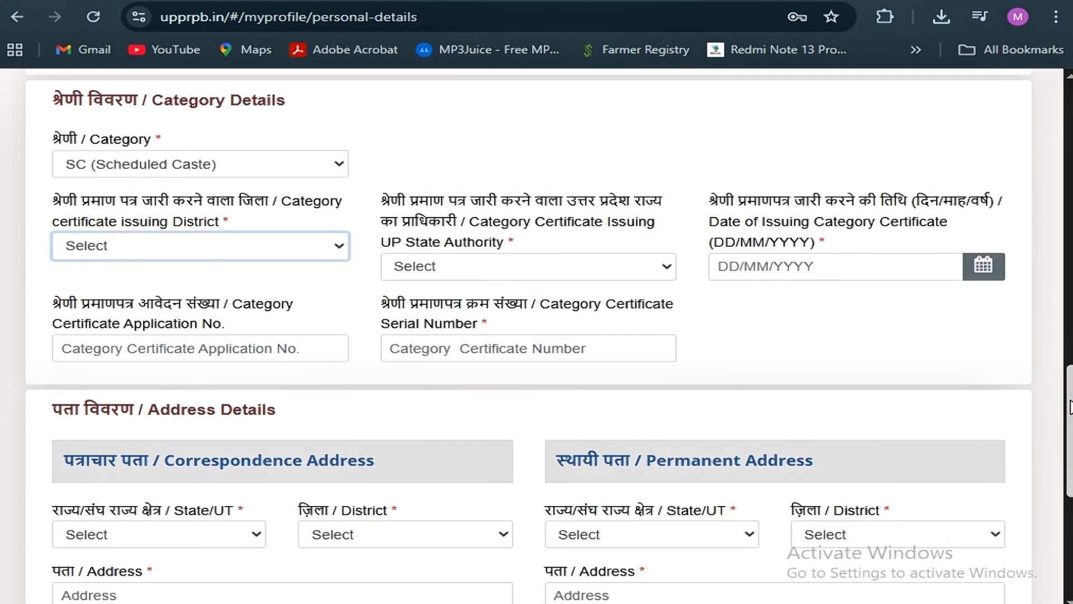
{"action": "left_click", "coordinate": [233, 233]}
{"action": "scroll", "coordinate": [217, 487], "scroll_direction": "down", "scroll_amount": 12}
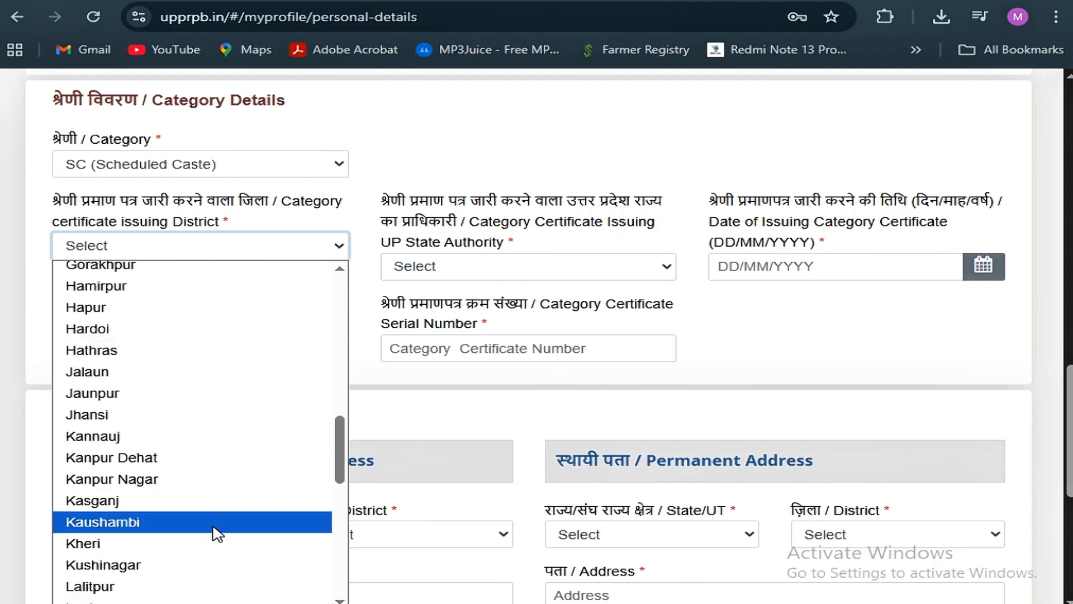
{"action": "left_click", "coordinate": [216, 599]}
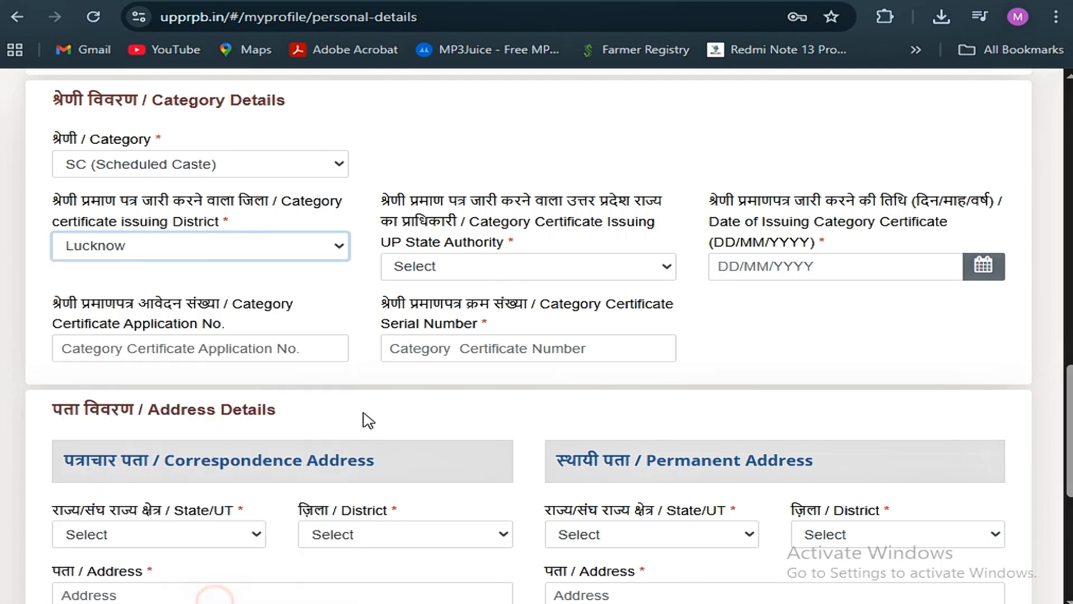
{"action": "left_click", "coordinate": [502, 258]}
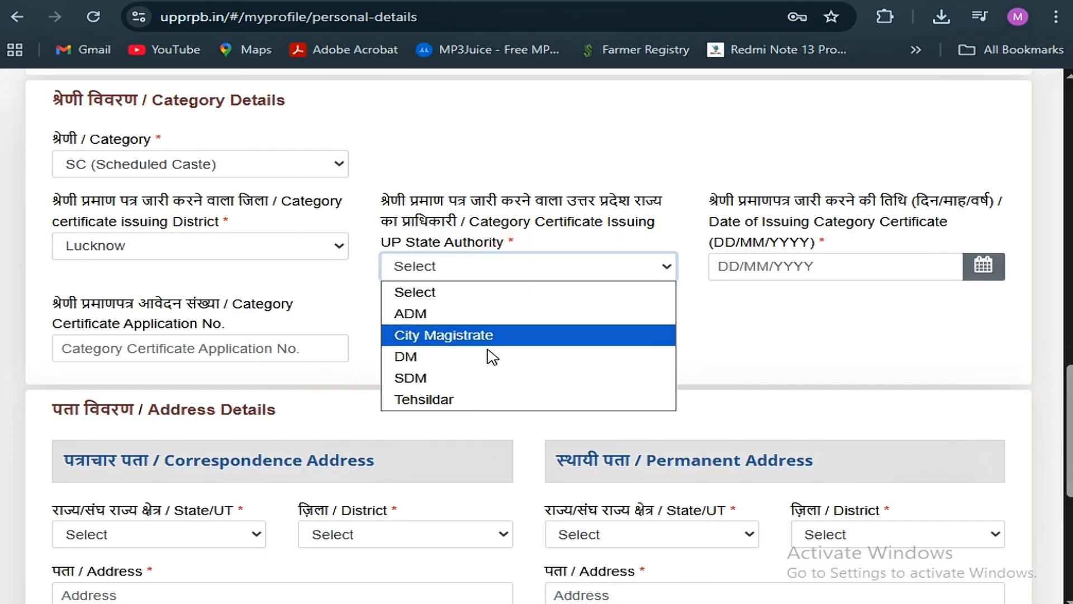
{"action": "left_click", "coordinate": [483, 398]}
Date the category certificate 11/01/2024 and enter its application and serial numbers
{"action": "left_click", "coordinate": [983, 266]}
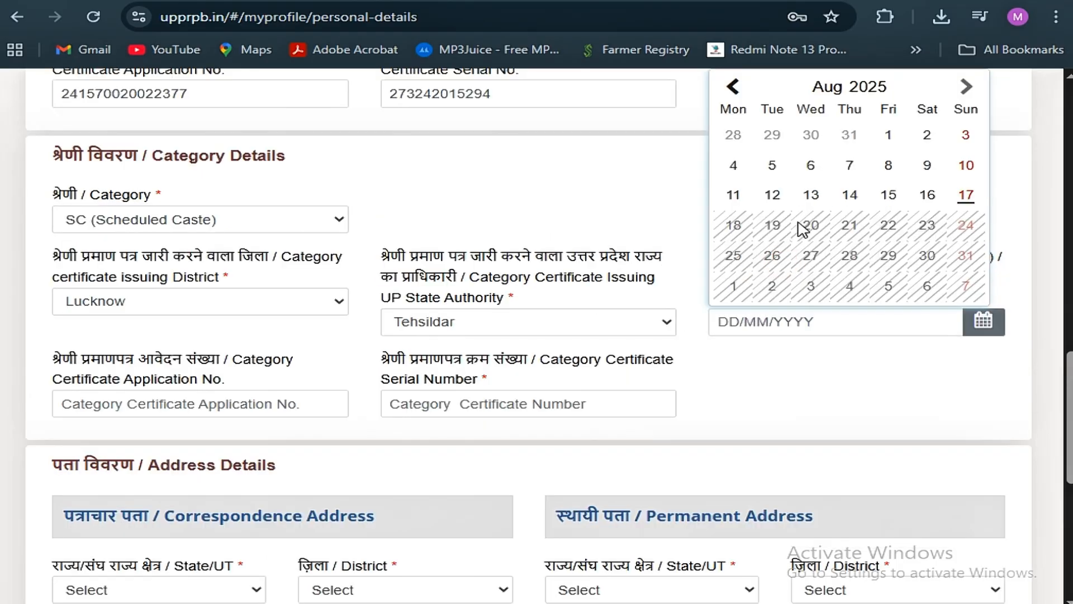
{"action": "left_click", "coordinate": [731, 88]}
{"action": "left_click", "coordinate": [731, 88]}
{"action": "left_click", "coordinate": [731, 89]}
{"action": "left_click", "coordinate": [731, 88]}
{"action": "left_click", "coordinate": [731, 88]}
{"action": "left_click", "coordinate": [731, 88]}
{"action": "left_click", "coordinate": [732, 88]}
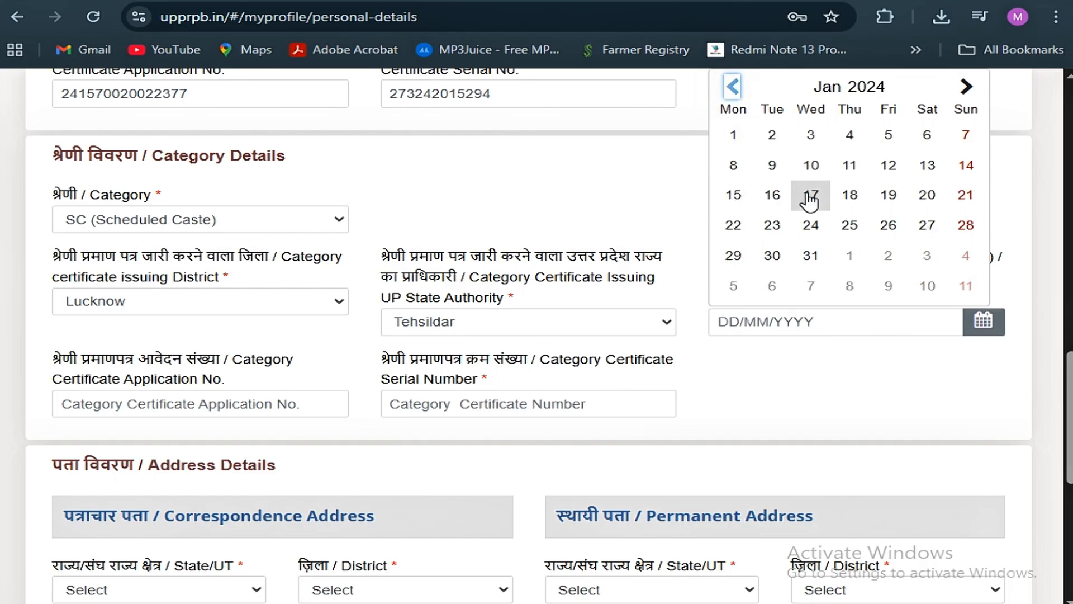
{"action": "left_click", "coordinate": [849, 165]}
{"action": "left_click", "coordinate": [200, 343]}
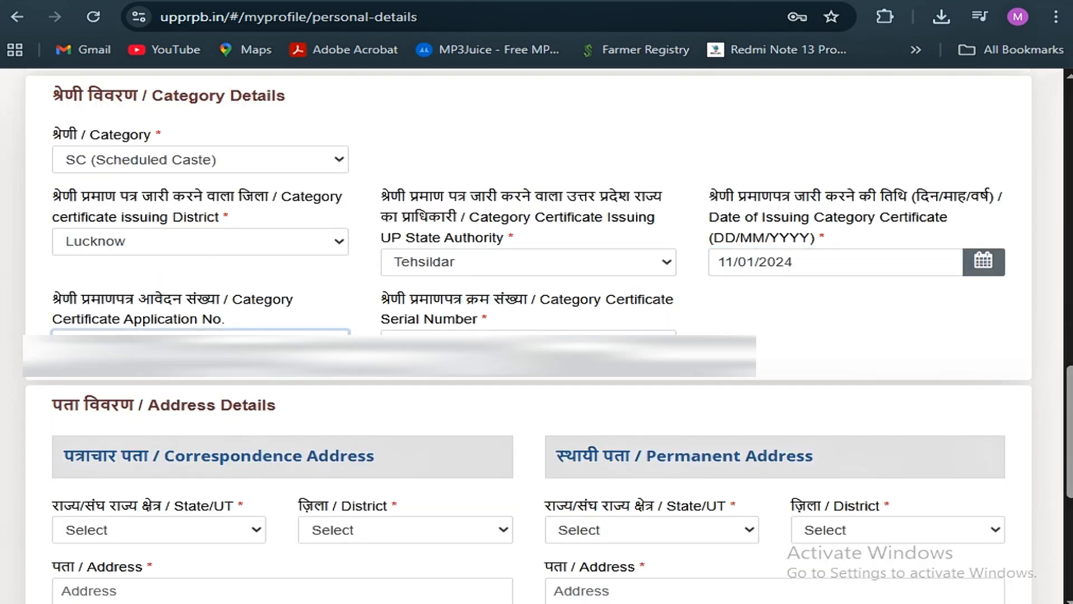
{"action": "left_click", "coordinate": [528, 344]}
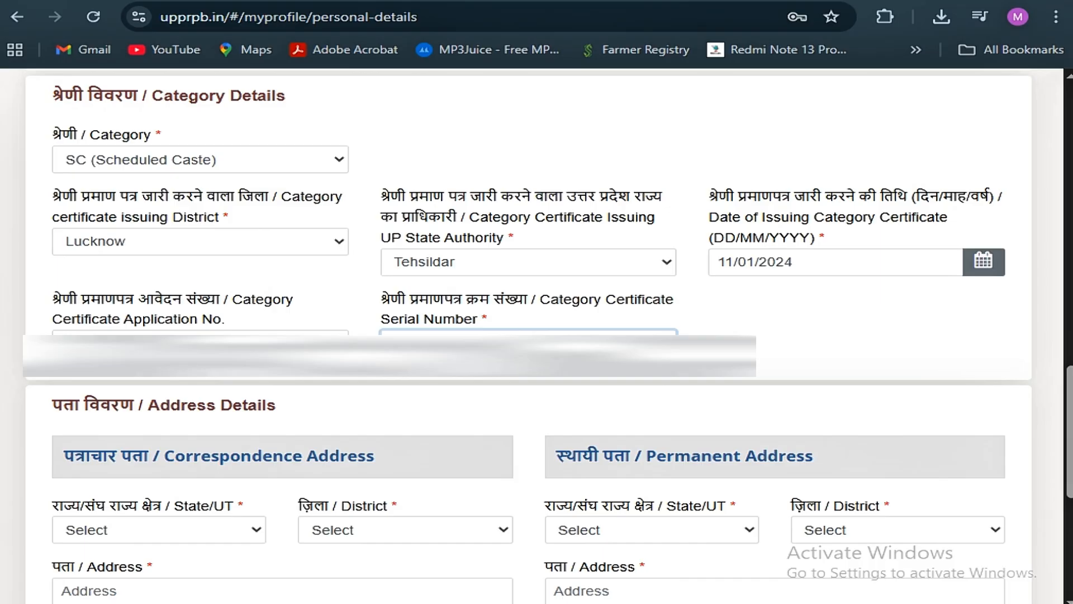
{"action": "scroll", "coordinate": [214, 378], "scroll_direction": "down", "scroll_amount": 6}
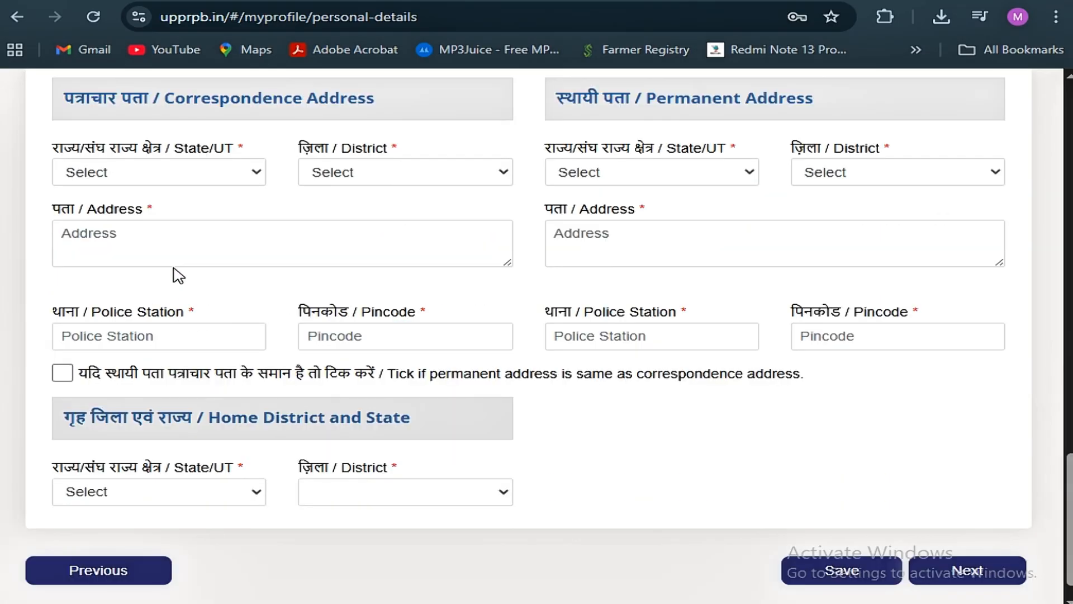
Set the correspondence address to Uttar Pradesh, Lucknow, with police station and pincode filled in
{"action": "left_click", "coordinate": [143, 173]}
{"action": "scroll", "coordinate": [194, 434], "scroll_direction": "down", "scroll_amount": 5}
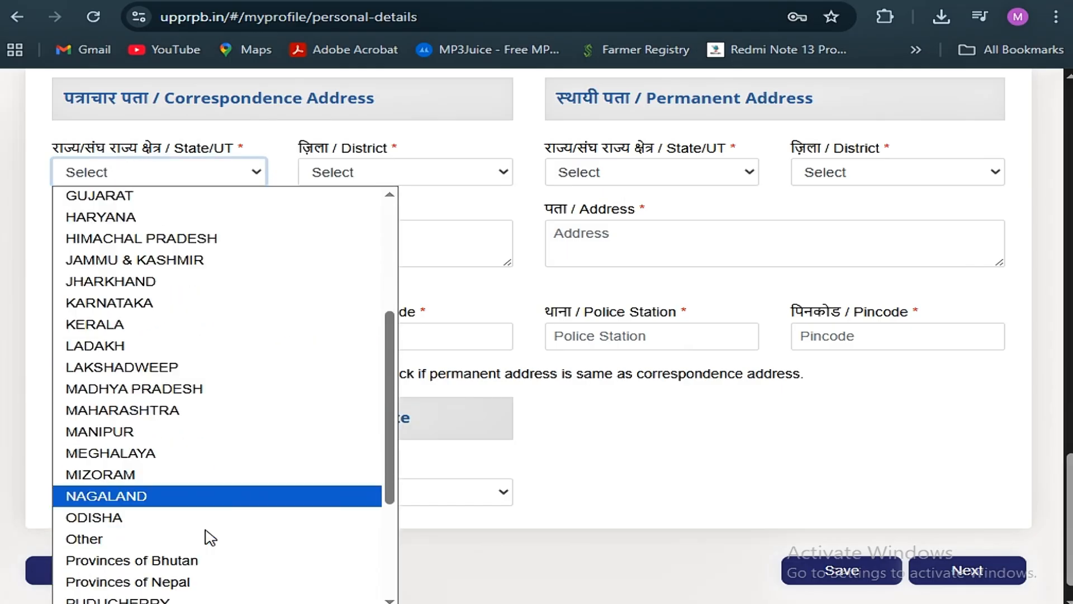
{"action": "scroll", "coordinate": [211, 534], "scroll_direction": "down", "scroll_amount": 3}
{"action": "left_click", "coordinate": [200, 556]}
{"action": "left_click", "coordinate": [378, 175]}
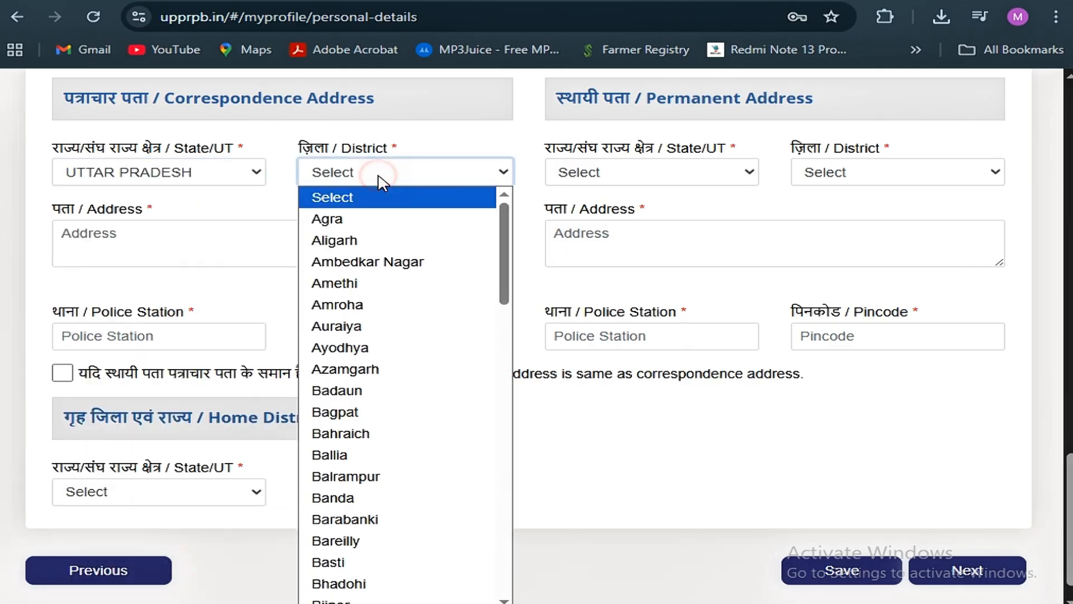
{"action": "scroll", "coordinate": [371, 489], "scroll_direction": "down", "scroll_amount": 12}
{"action": "left_click", "coordinate": [371, 534]}
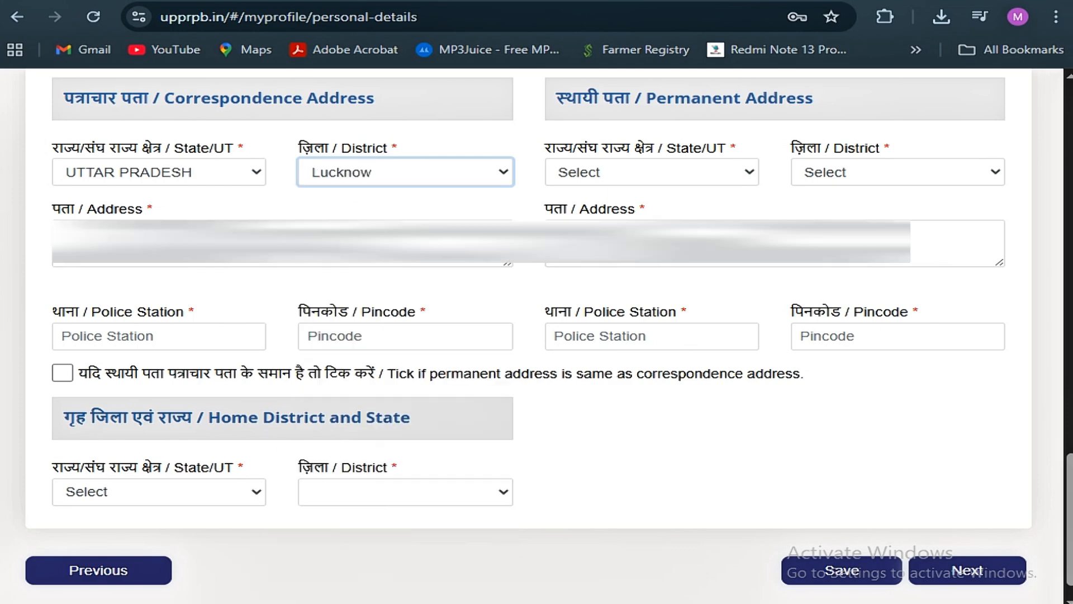
{"action": "key", "text": "Tab"}
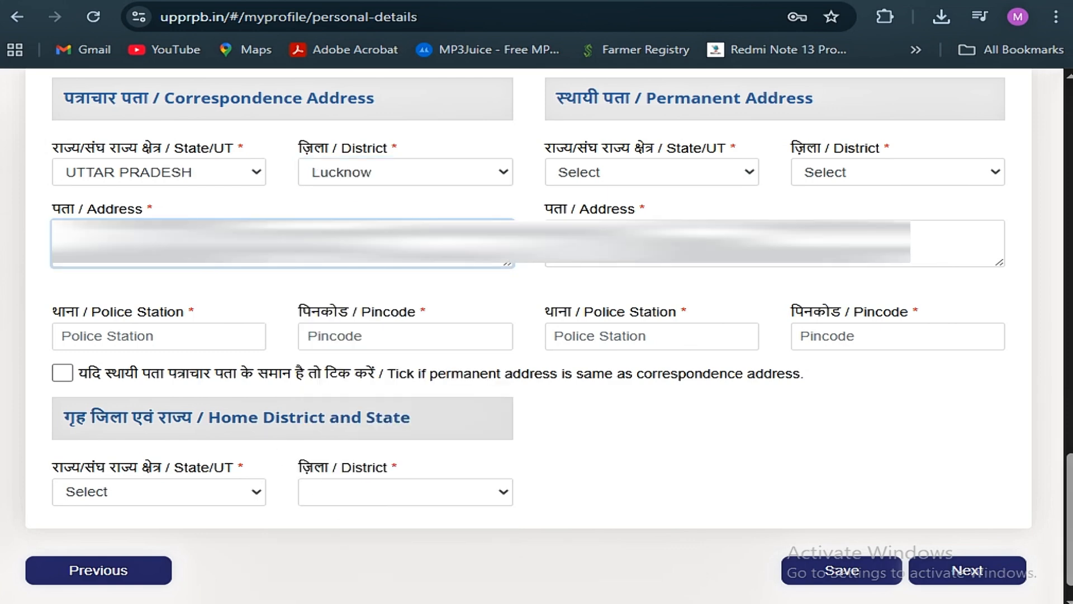
{"action": "left_click", "coordinate": [192, 336]}
{"action": "type", "text": "GUDAMBA"}
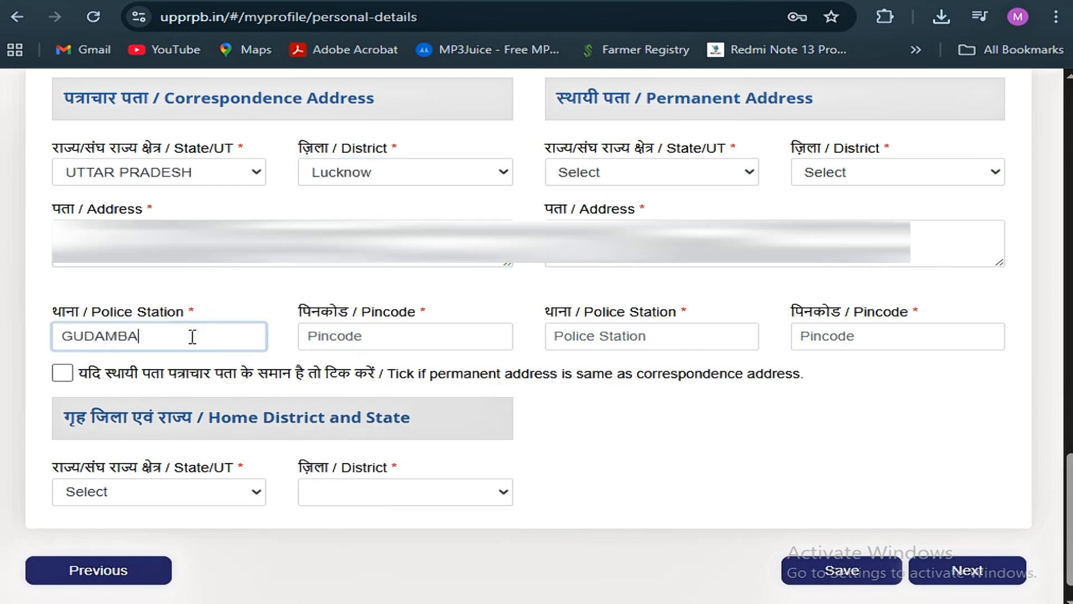
{"action": "left_click", "coordinate": [329, 342]}
{"action": "type", "text": "226022"}
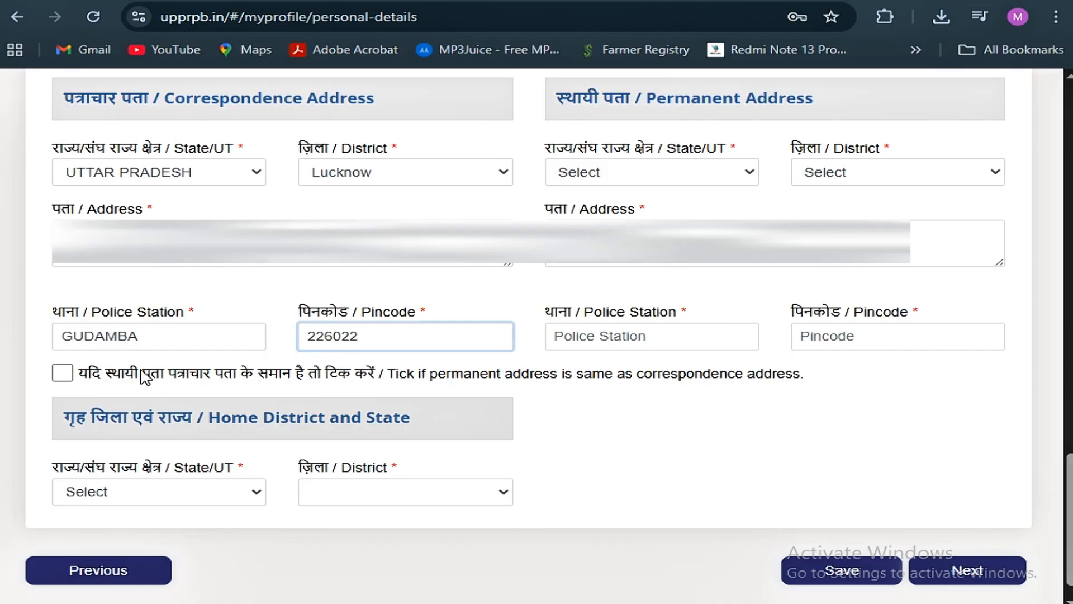
Mark the permanent address as same as correspondence and set home district Lucknow, Uttar Pradesh
{"action": "left_click", "coordinate": [62, 373]}
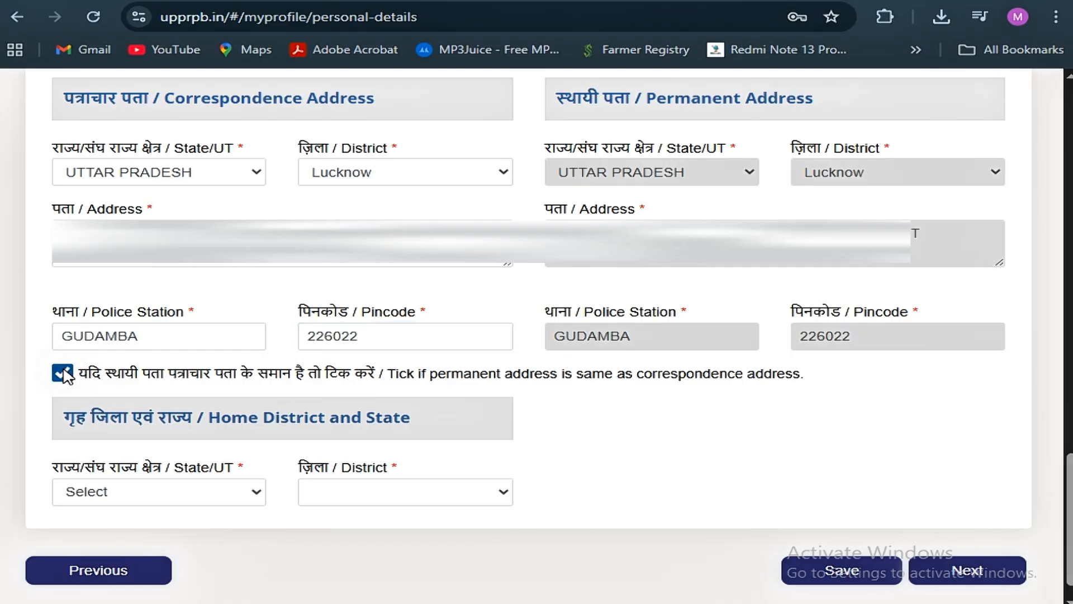
{"action": "left_click", "coordinate": [161, 492]}
{"action": "scroll", "coordinate": [160, 426], "scroll_direction": "down", "scroll_amount": 8}
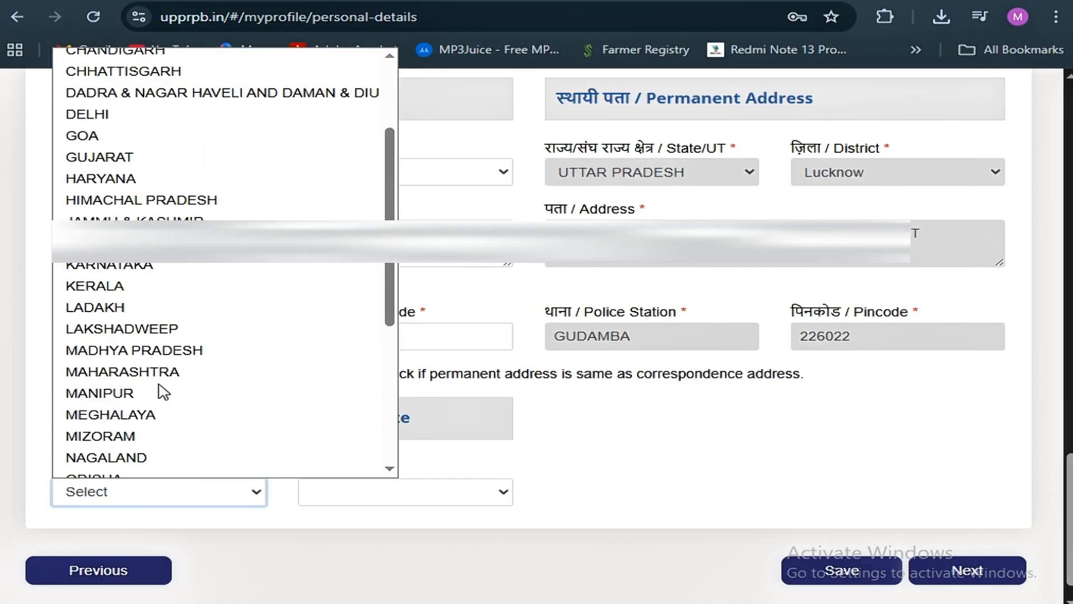
{"action": "left_click", "coordinate": [177, 425]}
{"action": "left_click", "coordinate": [319, 503]}
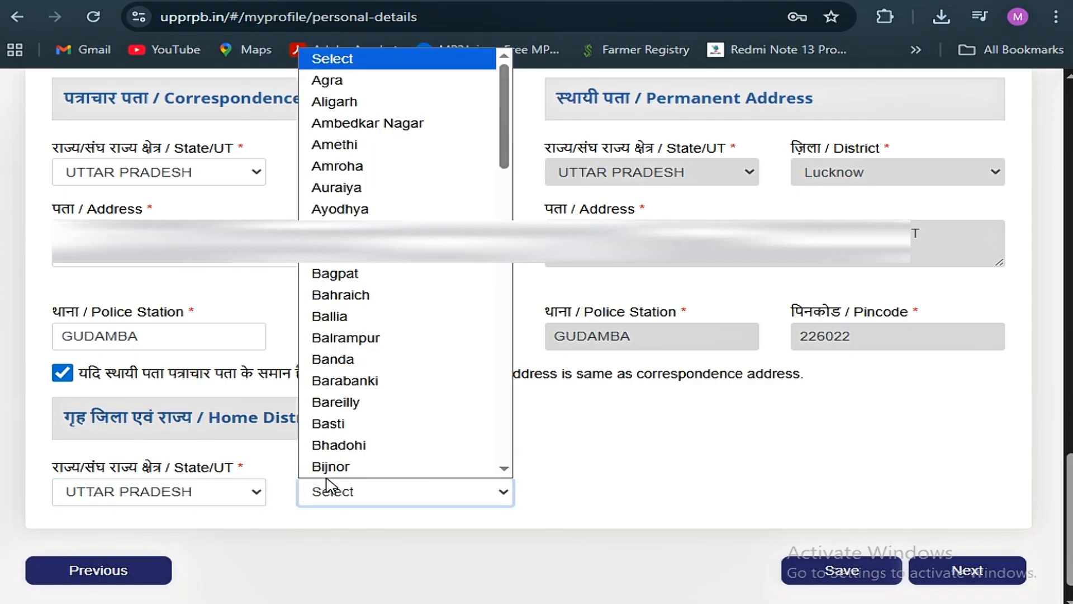
{"action": "scroll", "coordinate": [372, 354], "scroll_direction": "down", "scroll_amount": 10}
{"action": "left_click", "coordinate": [371, 394]}
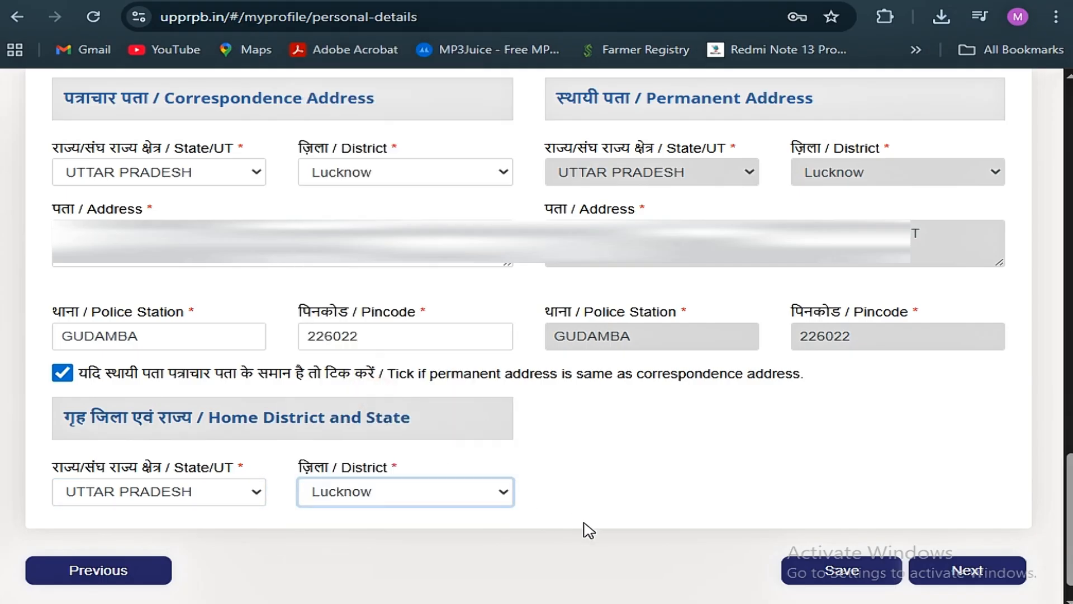
{"action": "scroll", "coordinate": [582, 535], "scroll_direction": "down", "scroll_amount": 1}
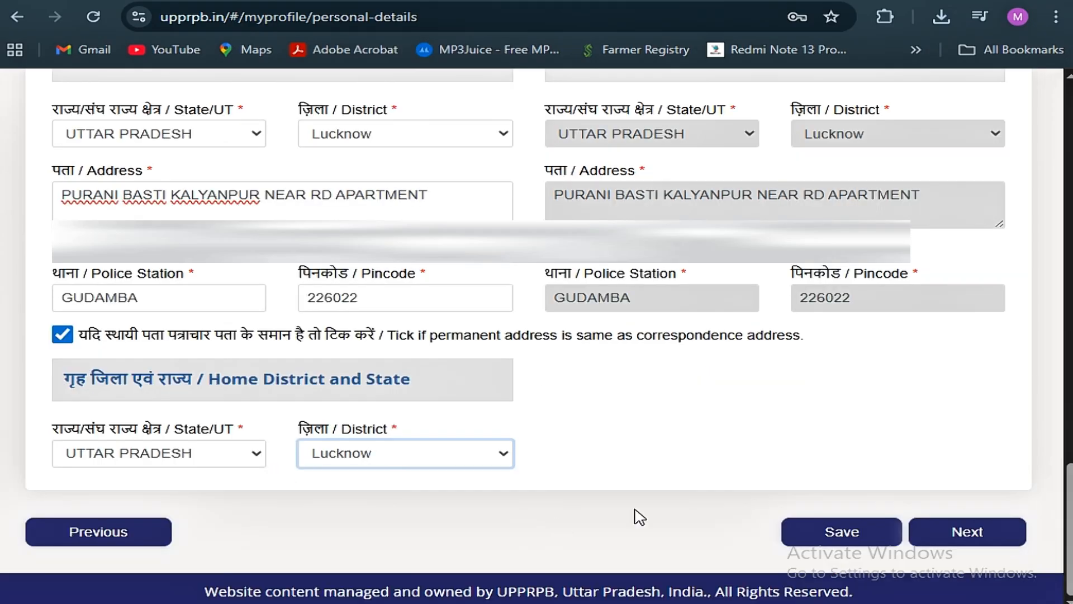
Save the personal details and answer No to the freedom-fighter dependent question
{"action": "left_click", "coordinate": [1000, 537]}
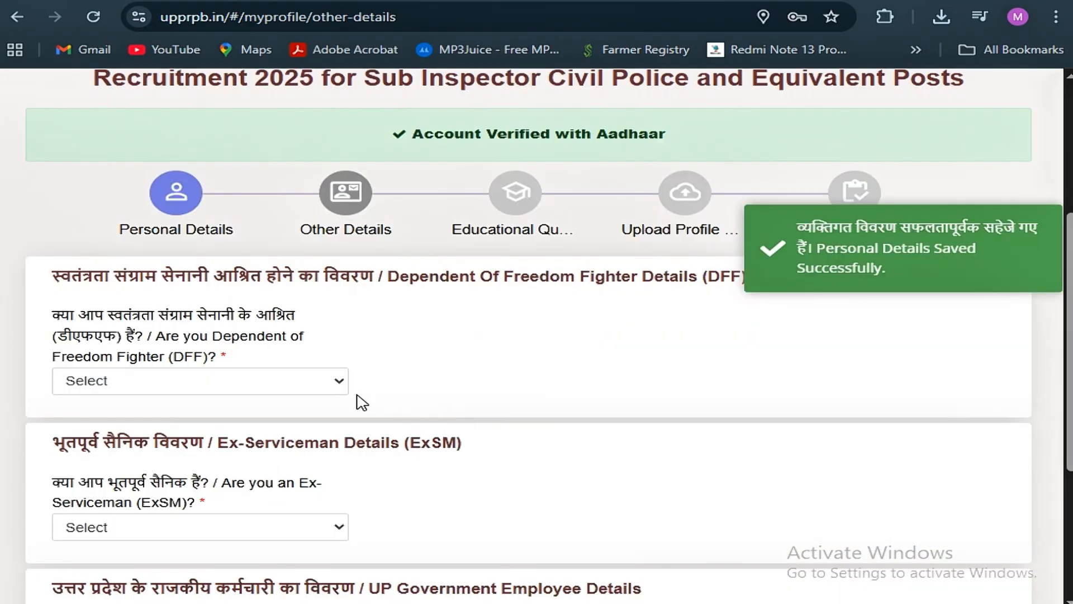
{"action": "left_click", "coordinate": [300, 387]}
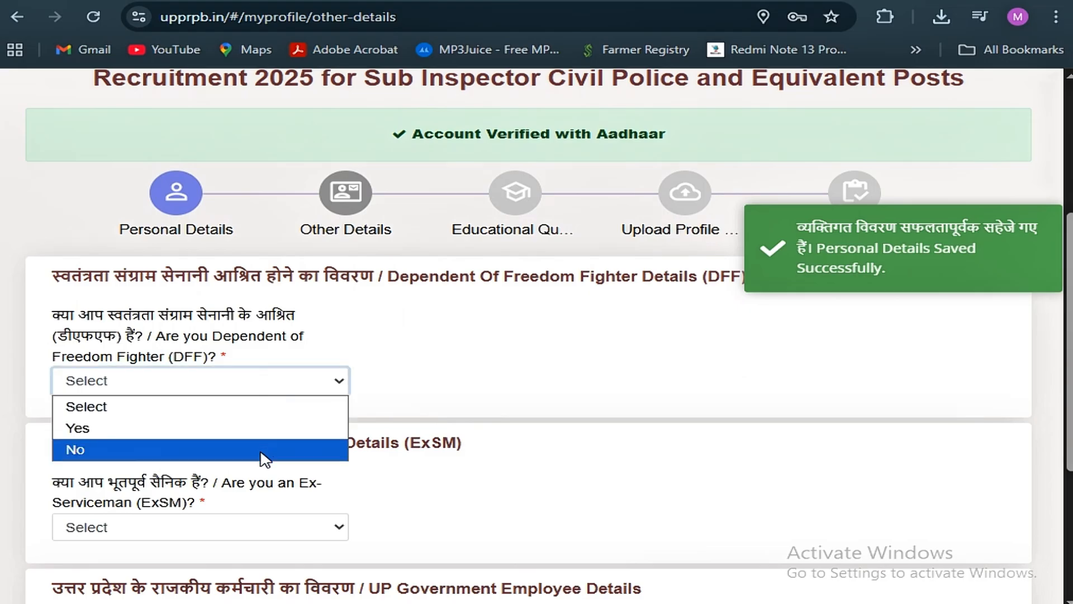
{"action": "left_click", "coordinate": [261, 453]}
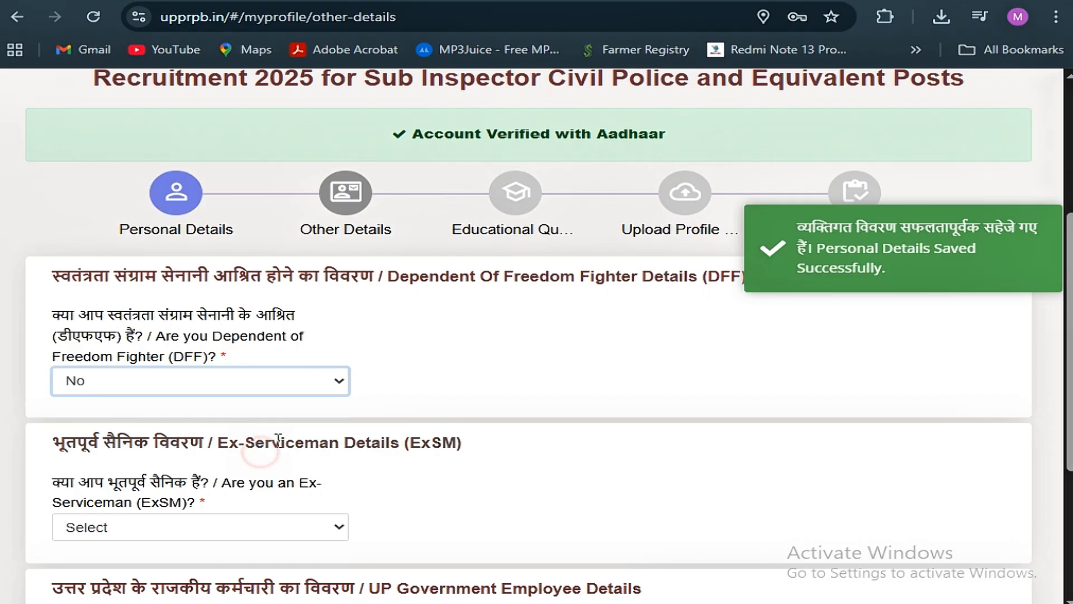
Answer No to the ex-serviceman and UP government employee questions
{"action": "scroll", "coordinate": [291, 436], "scroll_direction": "down", "scroll_amount": 2}
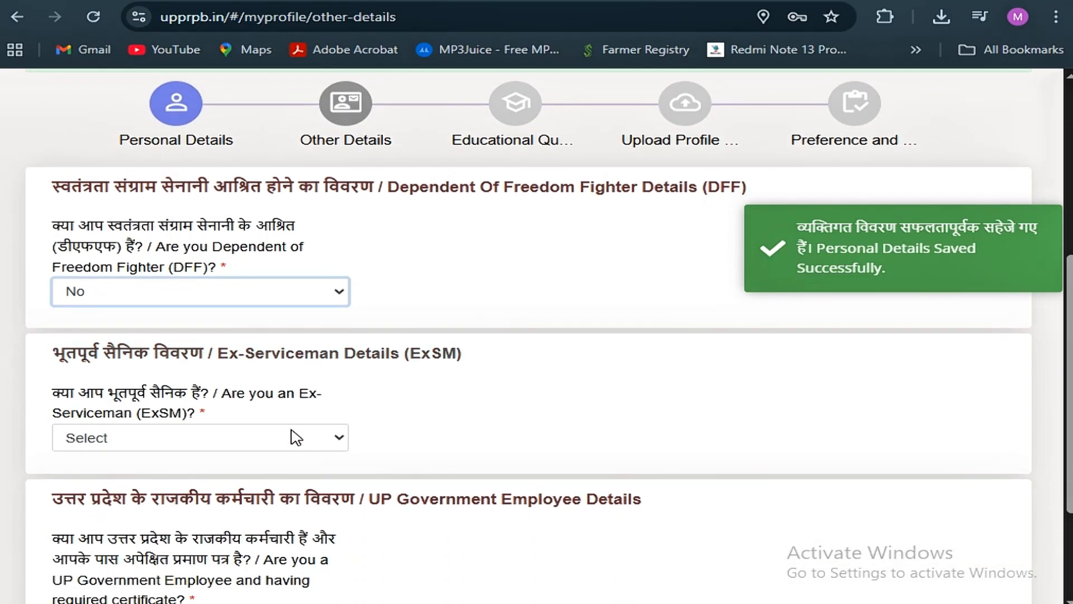
{"action": "left_click", "coordinate": [291, 436]}
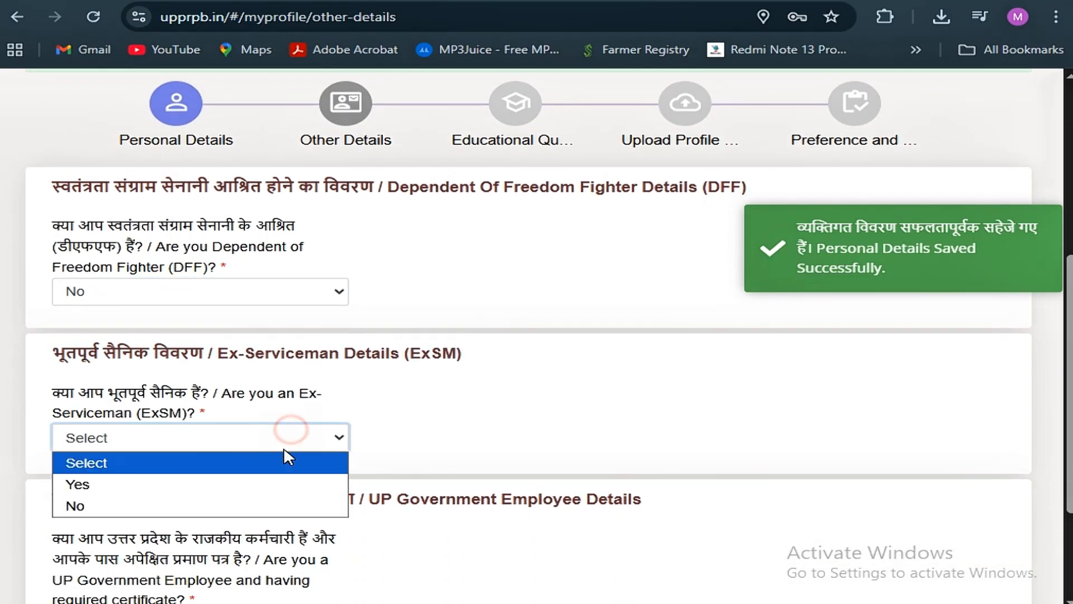
{"action": "left_click", "coordinate": [272, 506]}
{"action": "scroll", "coordinate": [328, 460], "scroll_direction": "down", "scroll_amount": 4}
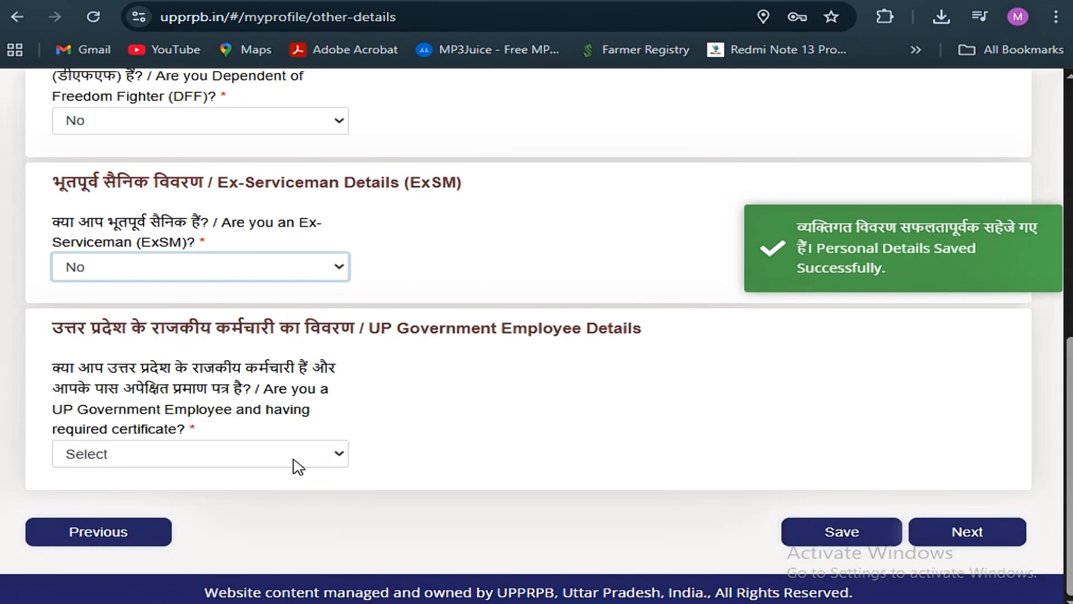
{"action": "left_click", "coordinate": [299, 465]}
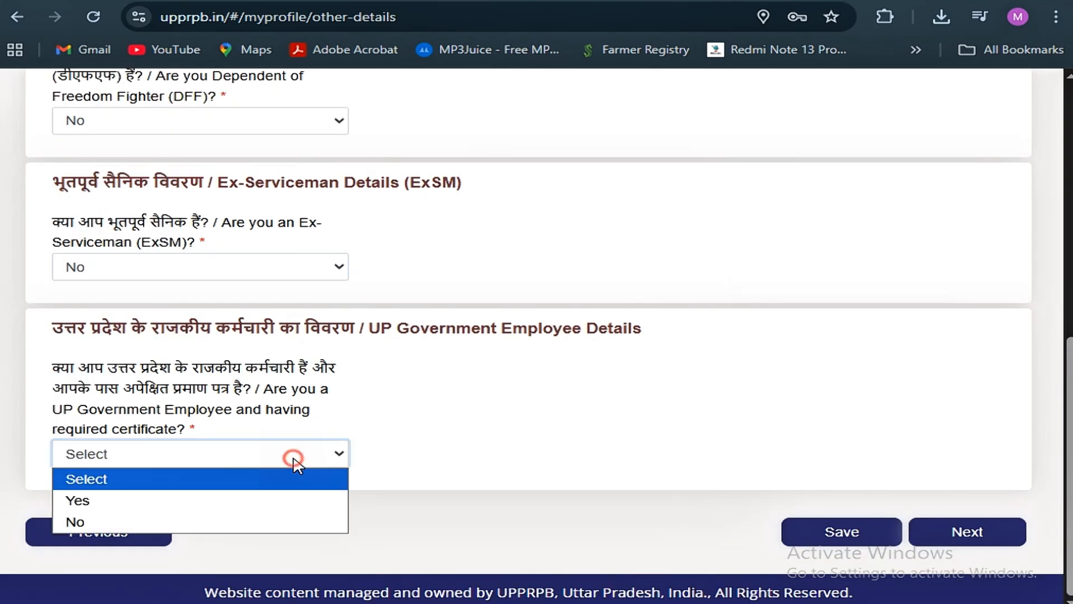
{"action": "left_click", "coordinate": [289, 521]}
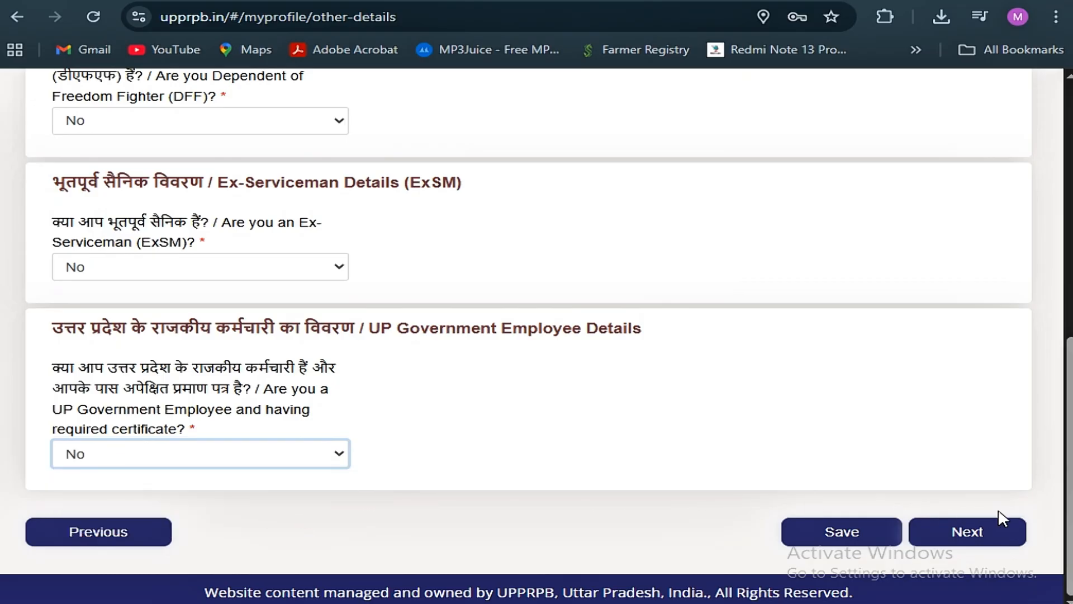
Save the other details and move on to the Educational Qualification step
{"action": "left_click", "coordinate": [1000, 533]}
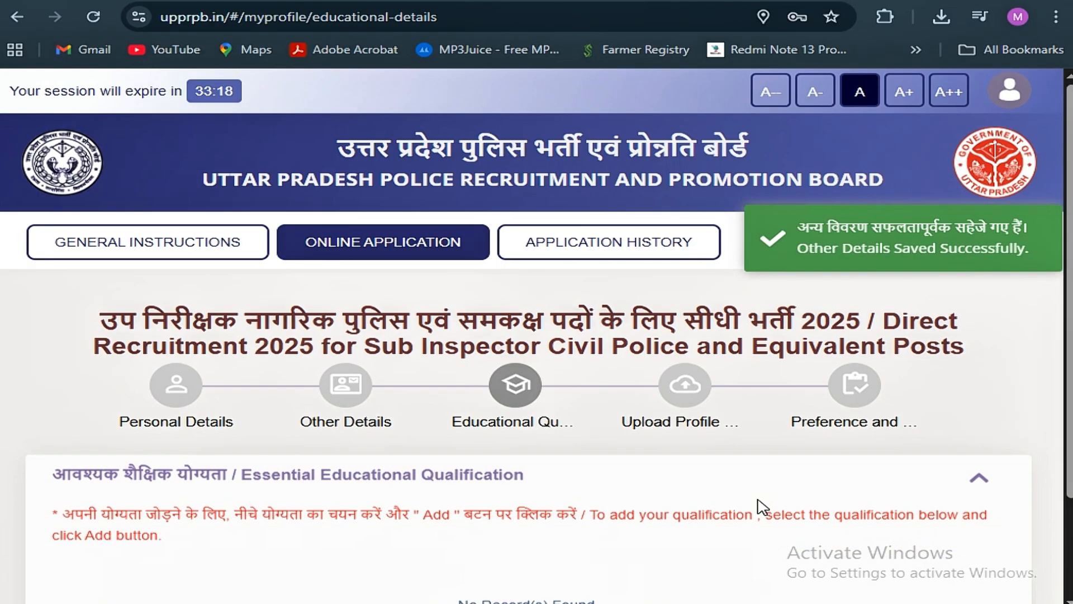
{"action": "scroll", "coordinate": [761, 504], "scroll_direction": "down", "scroll_amount": 3}
{"action": "scroll", "coordinate": [681, 506], "scroll_direction": "down", "scroll_amount": 2}
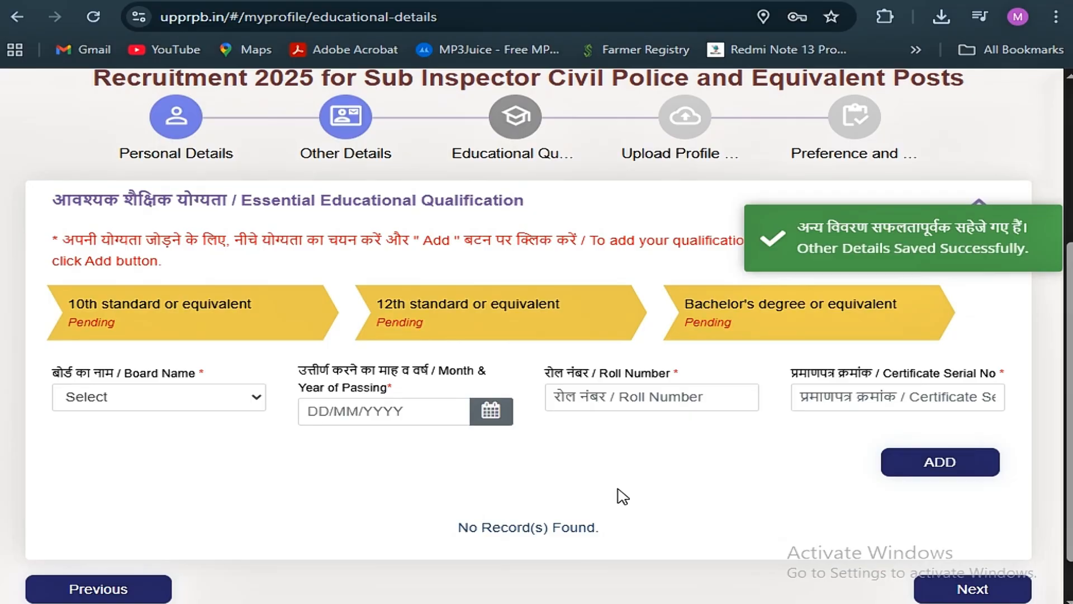
{"action": "scroll", "coordinate": [622, 496], "scroll_direction": "down", "scroll_amount": 1}
Set the 10th-standard board to Uttar Pradesh with passing date 05/06/2007
{"action": "left_click", "coordinate": [162, 339]}
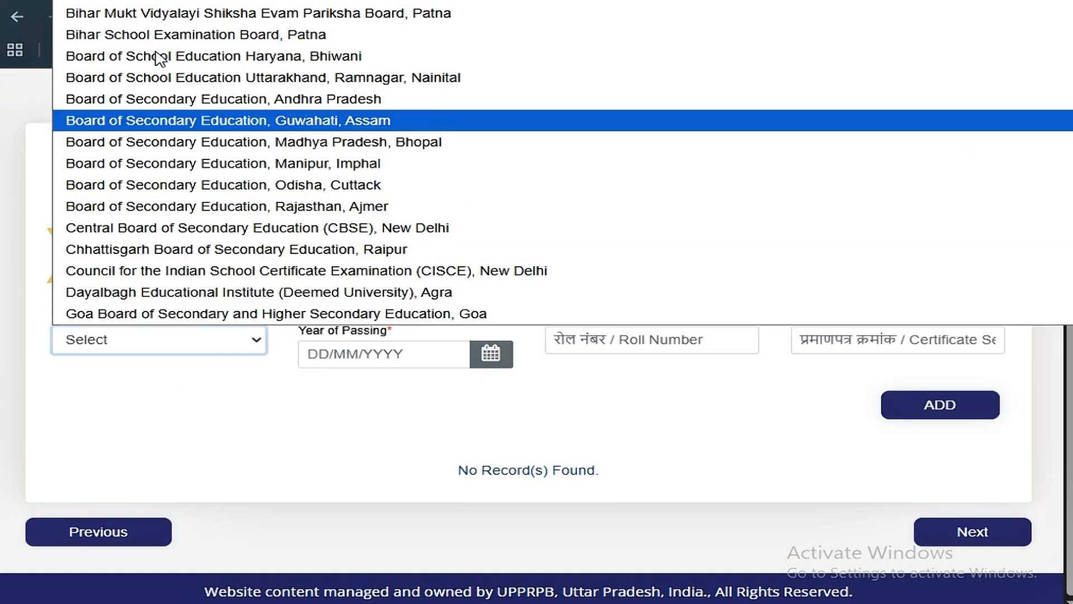
{"action": "left_click", "coordinate": [168, 1]}
{"action": "left_click", "coordinate": [321, 352]}
{"action": "left_click", "coordinate": [456, 121]}
{"action": "left_click", "coordinate": [419, 128]}
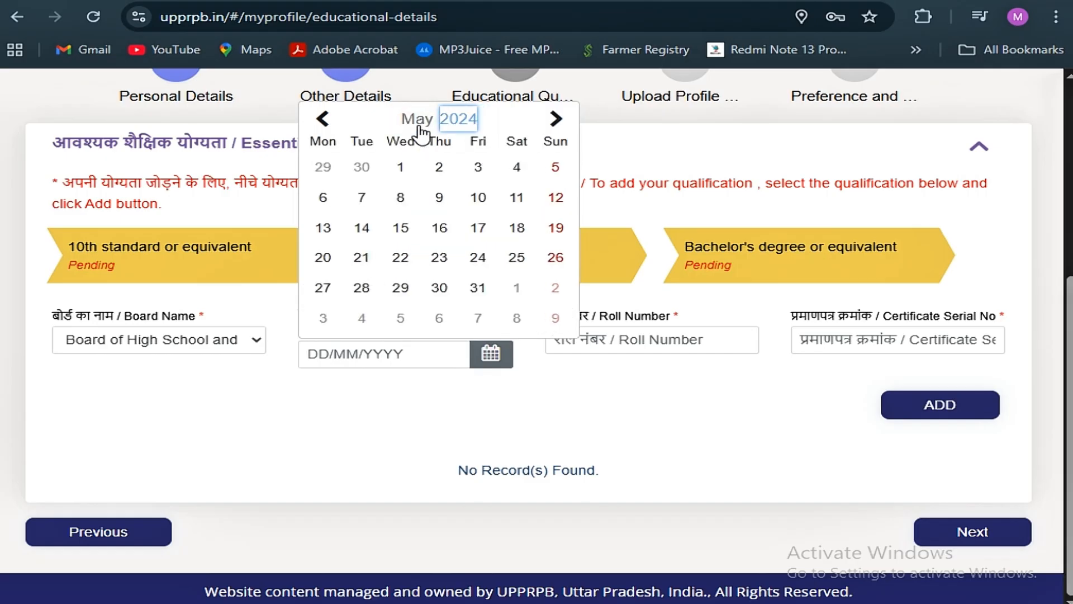
{"action": "left_click", "coordinate": [418, 126]}
{"action": "left_click", "coordinate": [428, 126]}
{"action": "left_click", "coordinate": [323, 119]}
{"action": "left_click", "coordinate": [355, 296]}
{"action": "left_click", "coordinate": [556, 120]}
{"action": "left_click", "coordinate": [362, 198]}
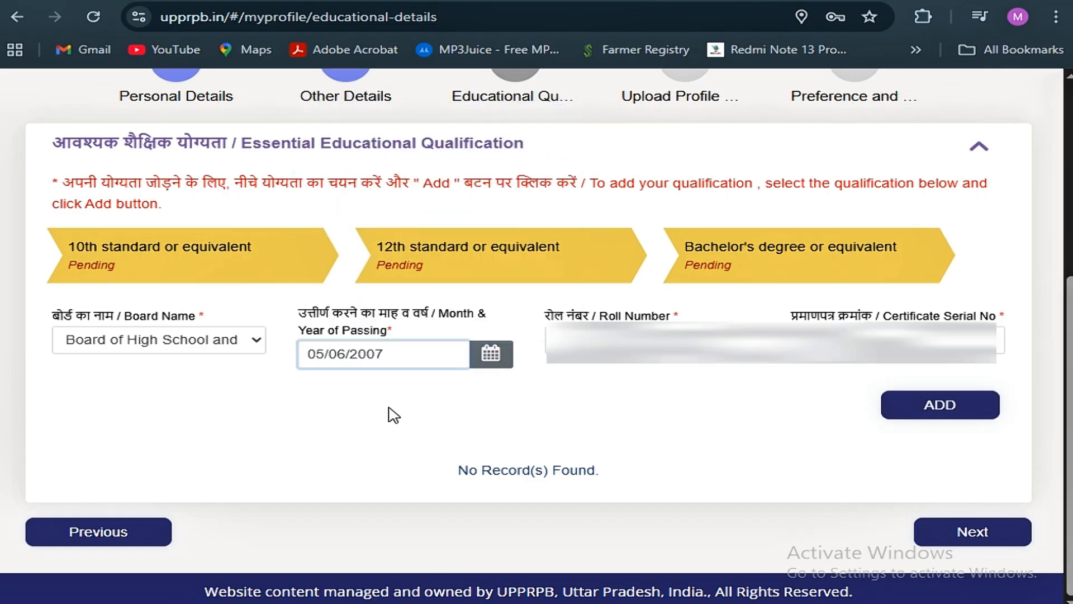
Enter the 10th-standard roll and certificate serial numbers and add the record
{"action": "left_click", "coordinate": [621, 340]}
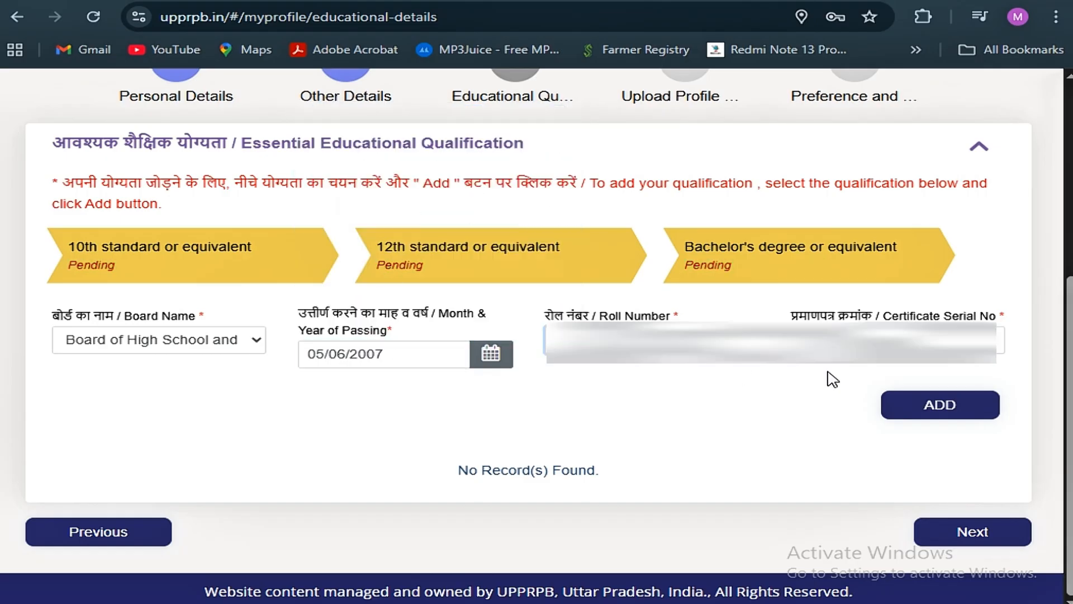
{"action": "left_click", "coordinate": [894, 340]}
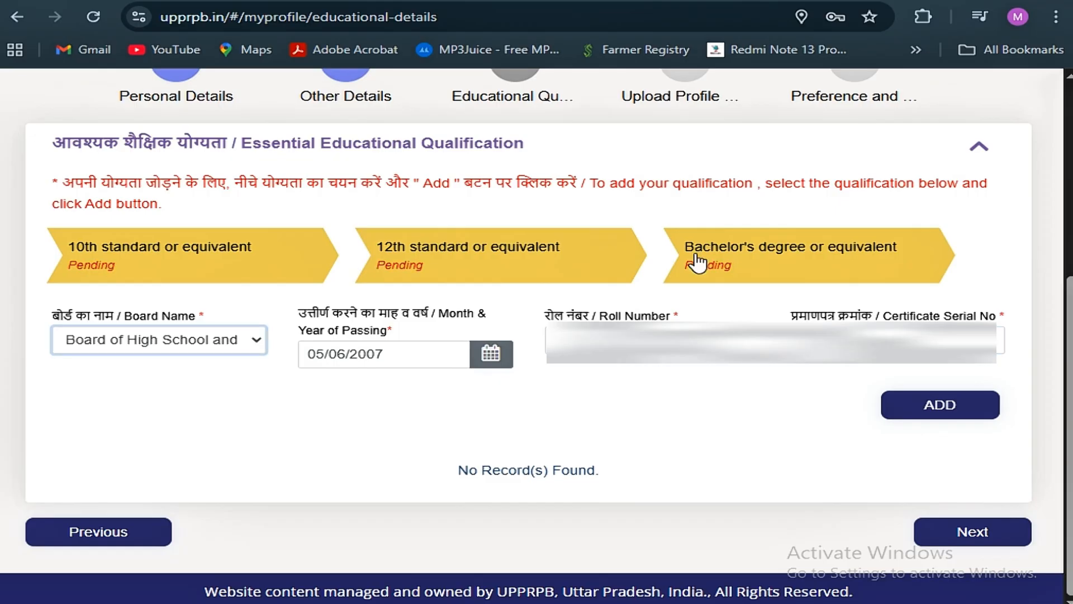
{"action": "left_click", "coordinate": [890, 405]}
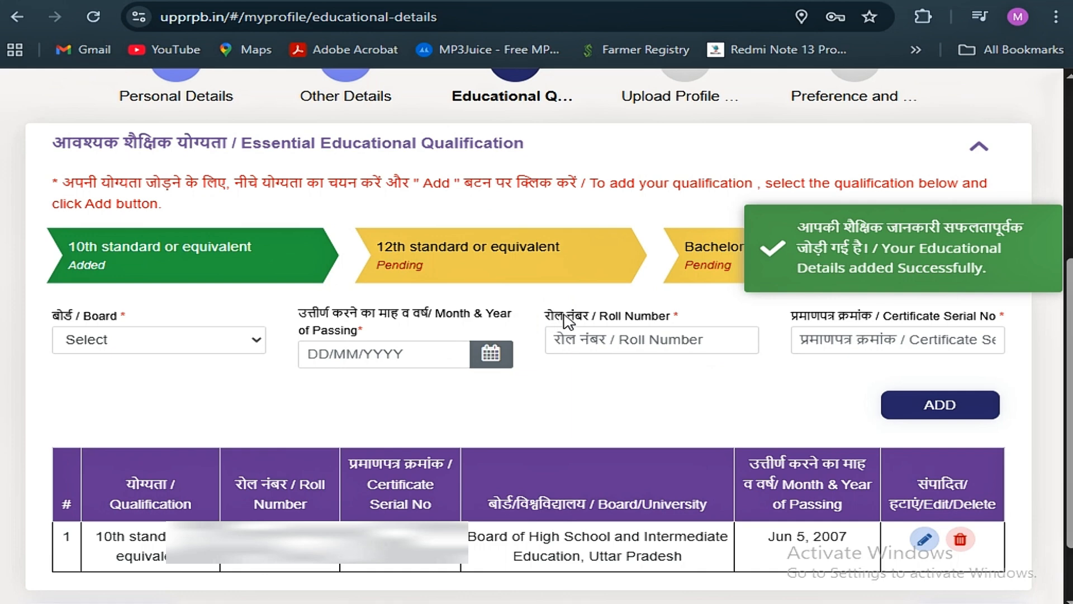
Fill in the 12th-standard board, passing date 27/05/2009, and roll and serial numbers
{"action": "left_click", "coordinate": [118, 338]}
{"action": "left_click", "coordinate": [239, 118]}
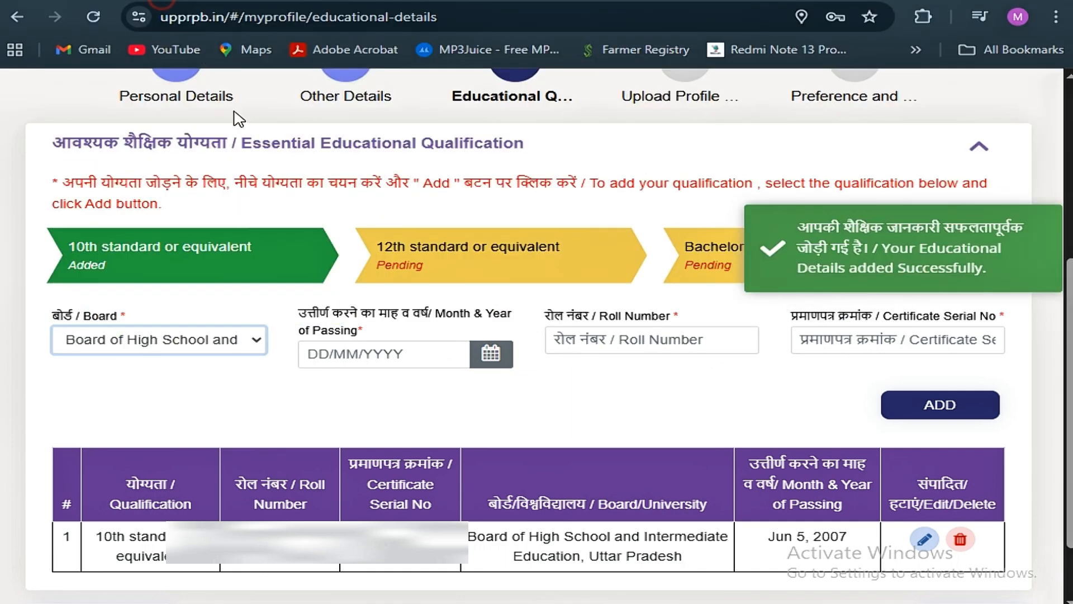
{"action": "left_click", "coordinate": [358, 354]}
{"action": "left_click", "coordinate": [321, 115]}
{"action": "left_click", "coordinate": [436, 312]}
{"action": "left_click", "coordinate": [407, 288]}
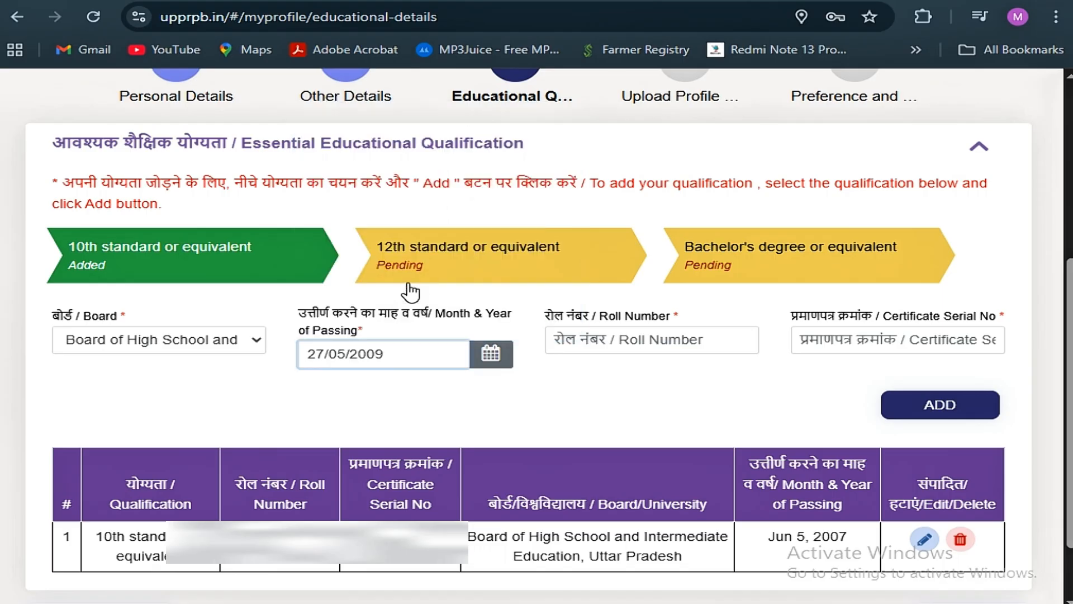
{"action": "left_click", "coordinate": [758, 463]}
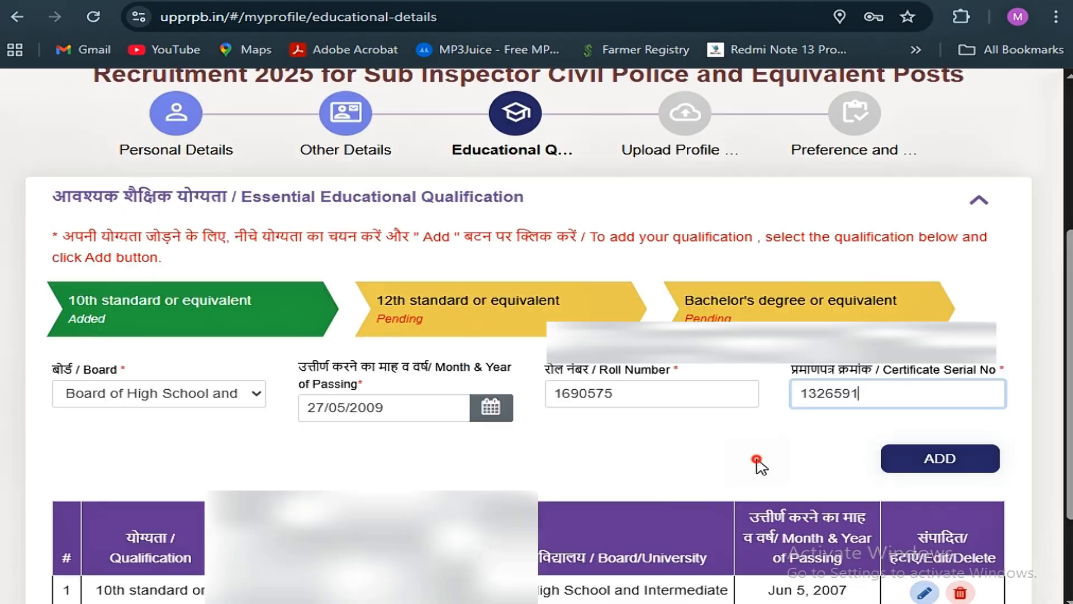
Add the 12th record, then a Chhatrapati Shahu Ji Maharaj University degree passed 22/07/2012
{"action": "left_click", "coordinate": [915, 463]}
{"action": "left_click", "coordinate": [246, 394]}
{"action": "scroll", "coordinate": [216, 292], "scroll_direction": "down", "scroll_amount": 5}
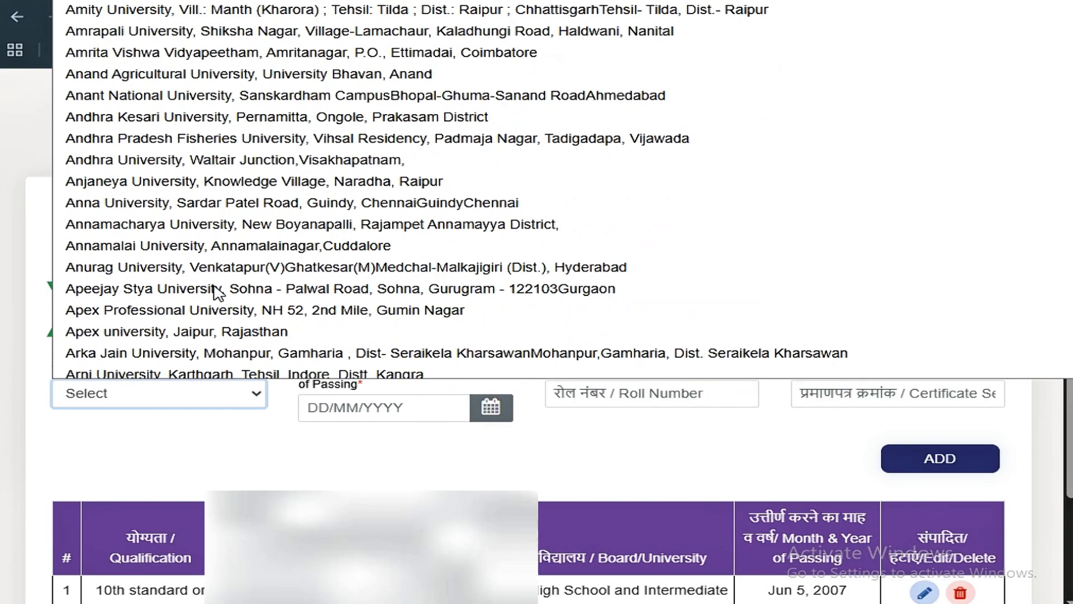
{"action": "scroll", "coordinate": [217, 292], "scroll_direction": "down", "scroll_amount": 20}
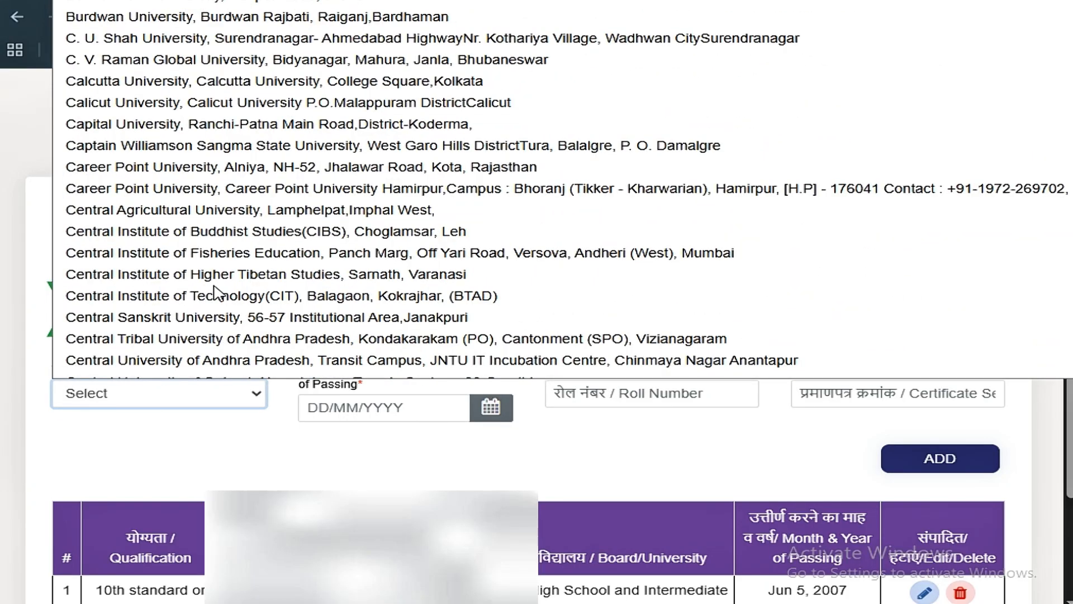
{"action": "scroll", "coordinate": [217, 292], "scroll_direction": "down", "scroll_amount": 10}
{"action": "left_click", "coordinate": [217, 294]}
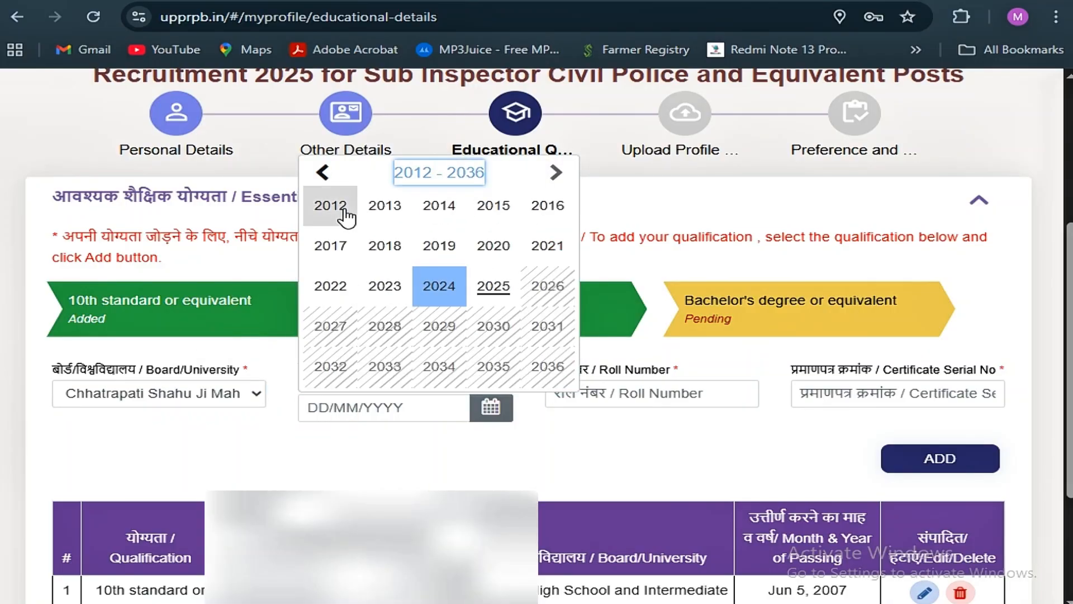
{"action": "left_click", "coordinate": [330, 205]}
{"action": "left_click", "coordinate": [551, 311]}
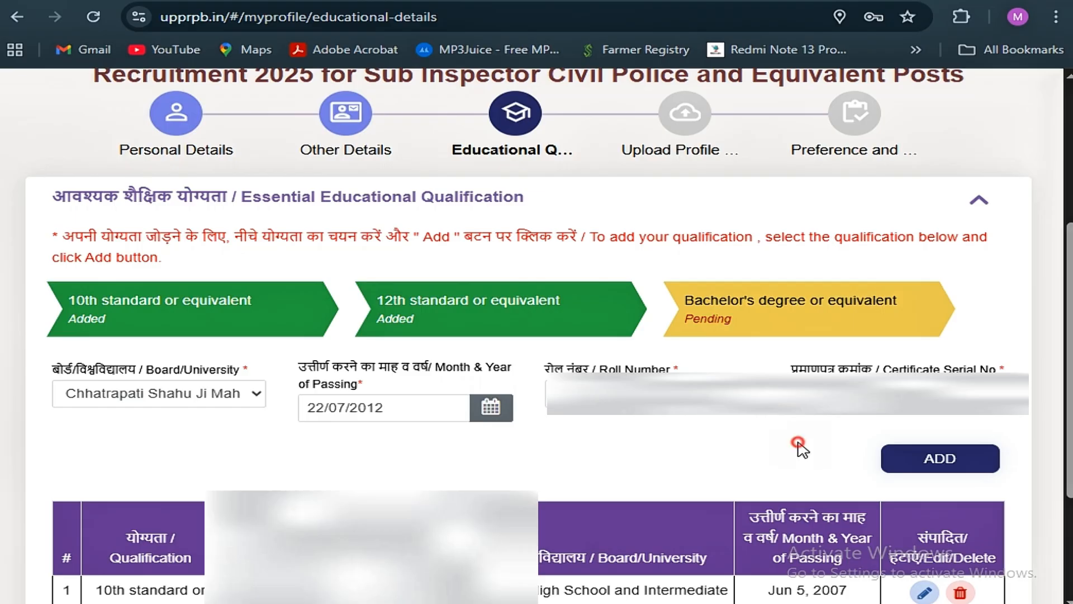
{"action": "left_click", "coordinate": [929, 460]}
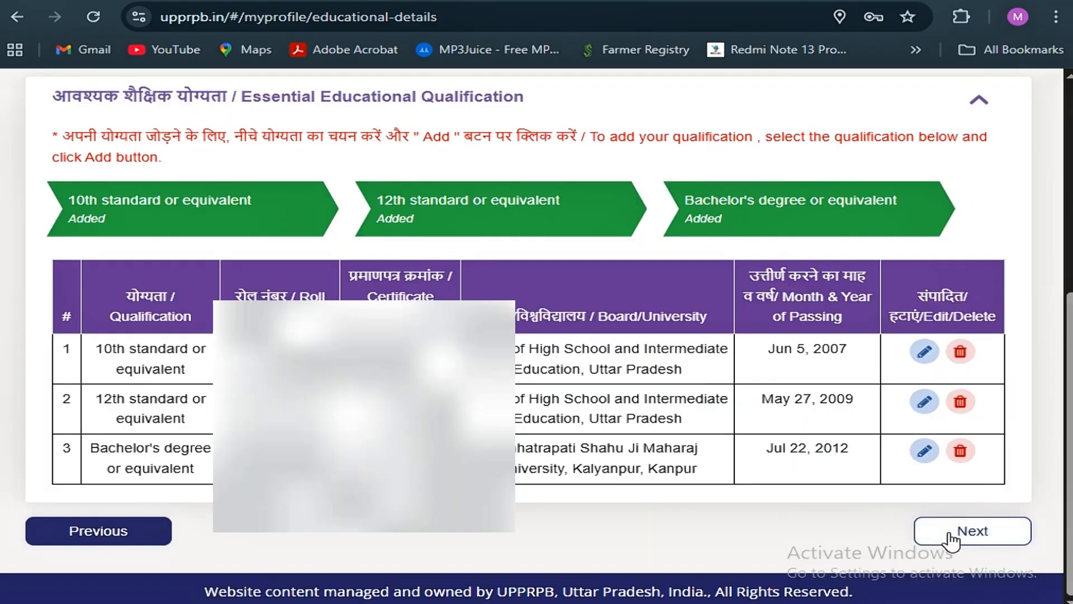
Save the qualifications and pass the photo and signature upload step to reach post preferences
{"action": "left_click", "coordinate": [949, 531]}
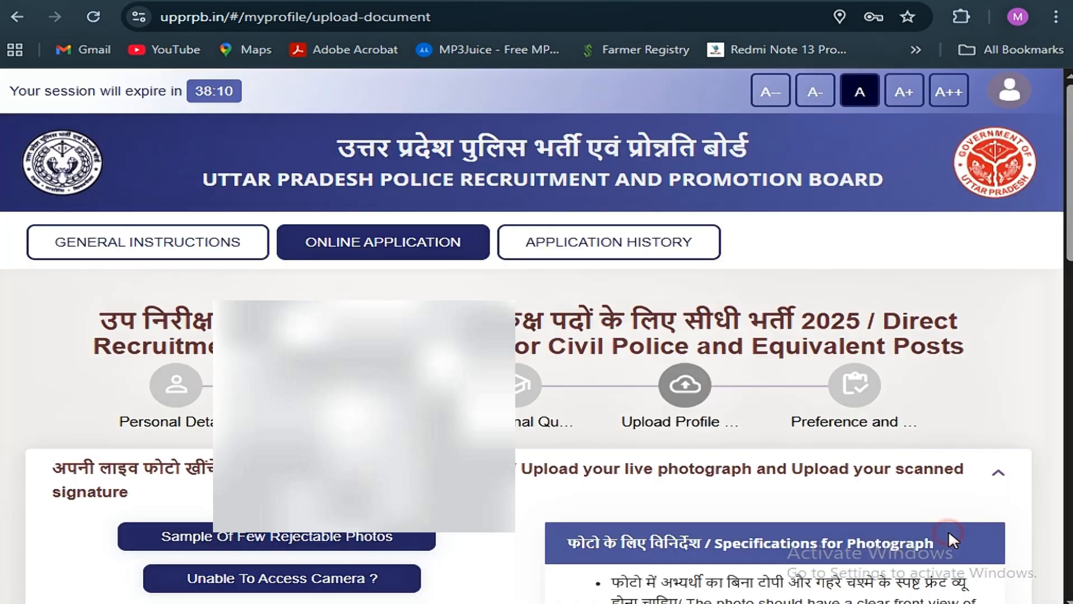
{"action": "scroll", "coordinate": [774, 522], "scroll_direction": "down", "scroll_amount": 3}
{"action": "scroll", "coordinate": [774, 521], "scroll_direction": "down", "scroll_amount": 2}
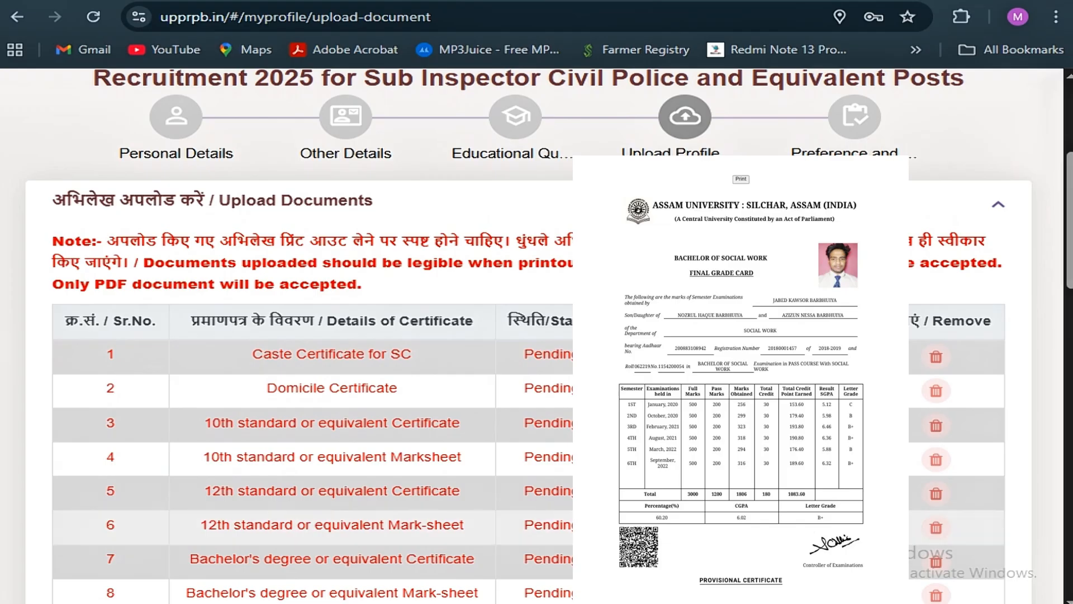
{"action": "scroll", "coordinate": [481, 378], "scroll_direction": "down", "scroll_amount": 10}
{"action": "scroll", "coordinate": [484, 380], "scroll_direction": "down", "scroll_amount": 2}
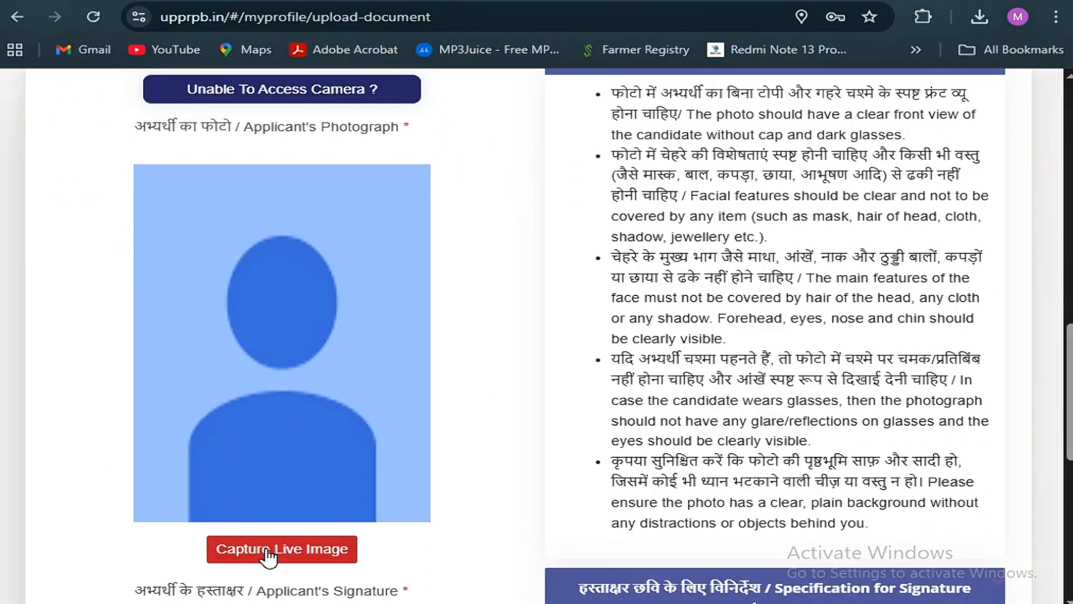
{"action": "scroll", "coordinate": [268, 556], "scroll_direction": "down", "scroll_amount": 10}
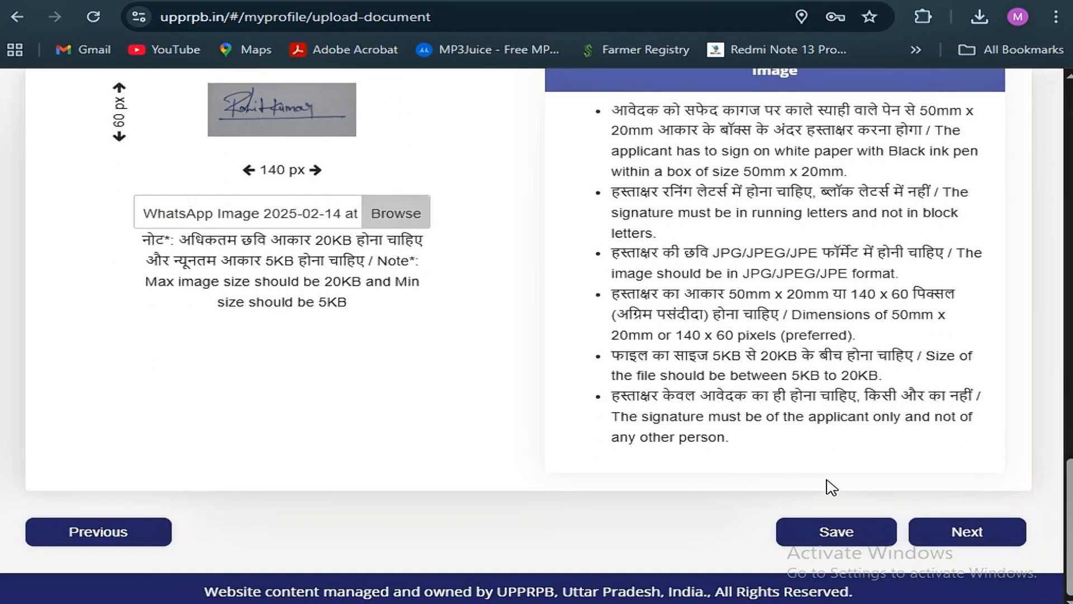
{"action": "left_click", "coordinate": [967, 532]}
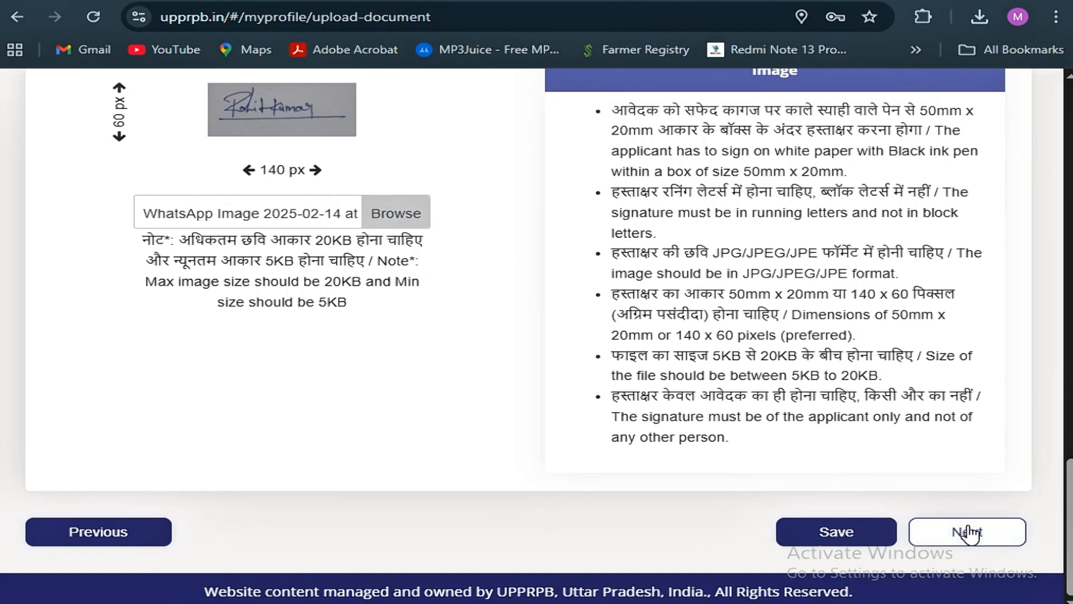
{"action": "left_click", "coordinate": [967, 532]}
{"action": "scroll", "coordinate": [603, 493], "scroll_direction": "down", "scroll_amount": 5}
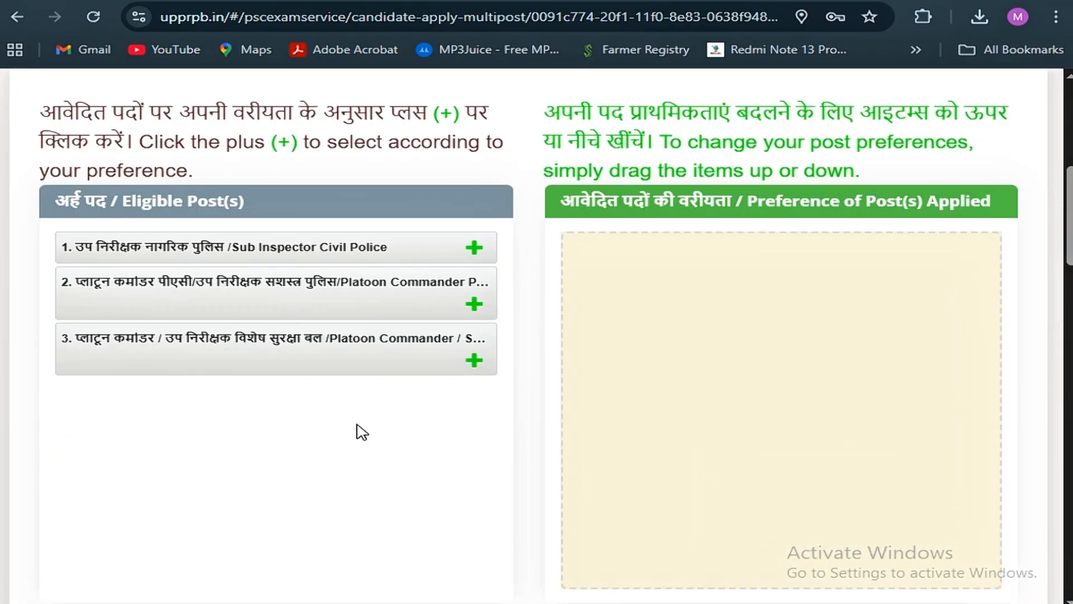
Rank Sub Inspector Civil Police first, Special Security Force second, add the third post, and tick the preference declaration
{"action": "left_click", "coordinate": [474, 249]}
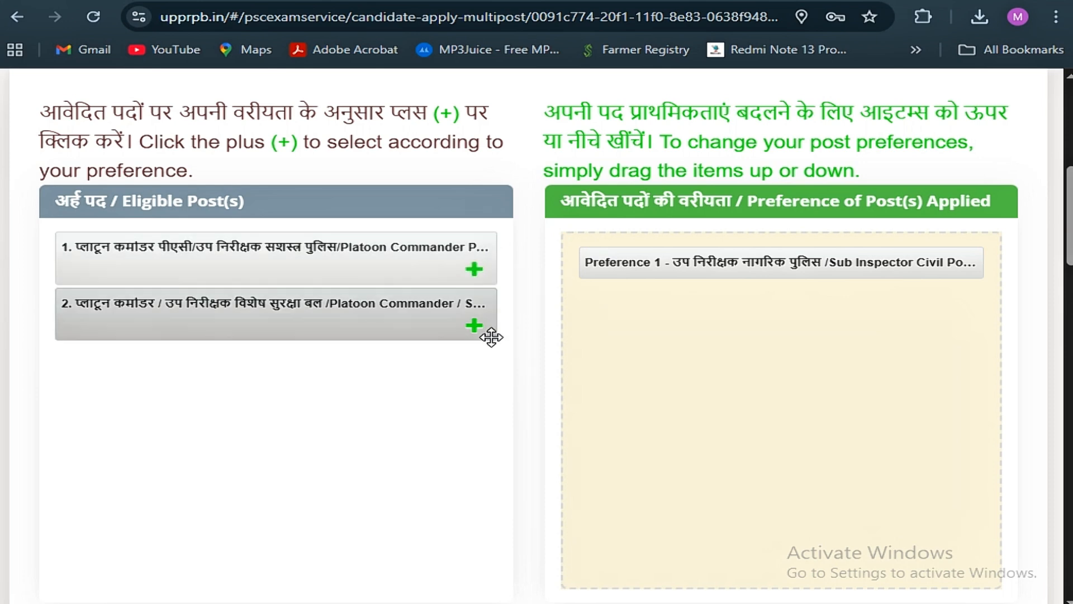
{"action": "left_click", "coordinate": [474, 325]}
{"action": "left_click", "coordinate": [474, 268]}
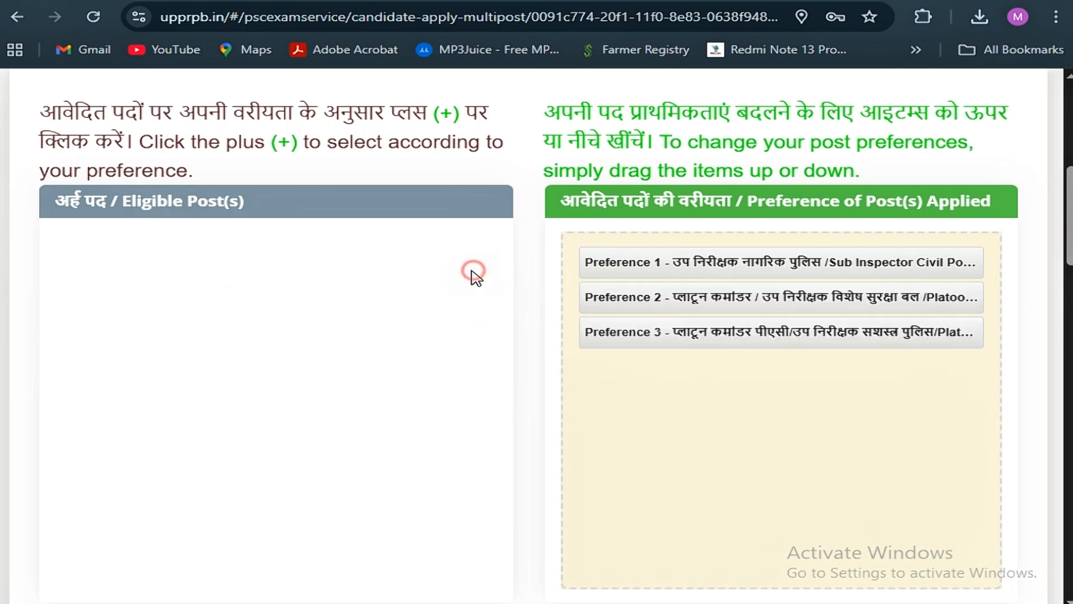
{"action": "key", "text": "ctrl+minus"}
{"action": "left_click", "coordinate": [39, 485]}
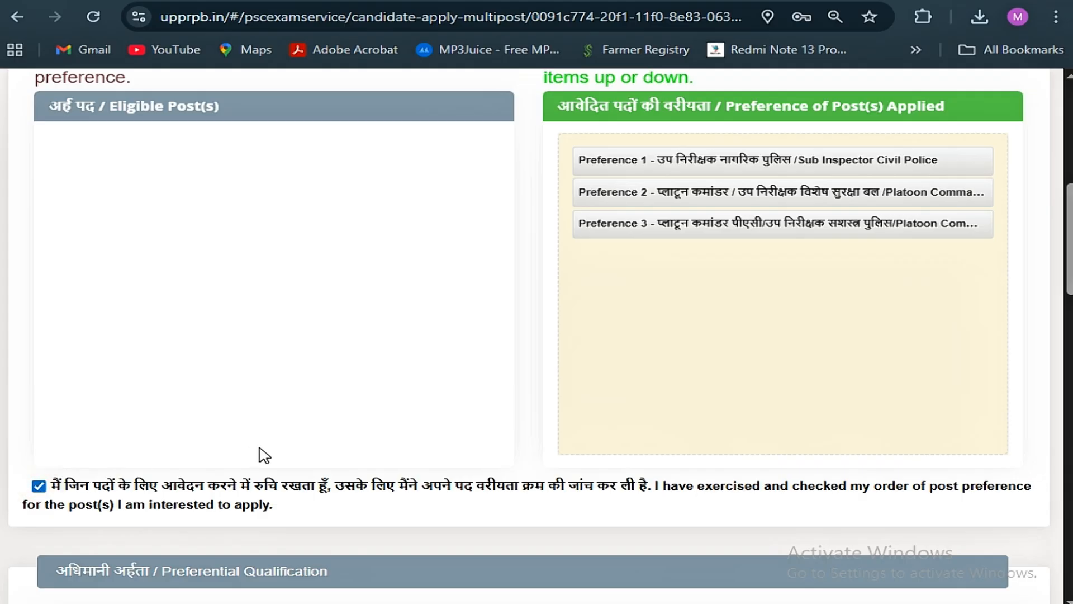
{"action": "scroll", "coordinate": [323, 446], "scroll_direction": "down", "scroll_amount": 3}
{"action": "scroll", "coordinate": [324, 446], "scroll_direction": "down", "scroll_amount": 3}
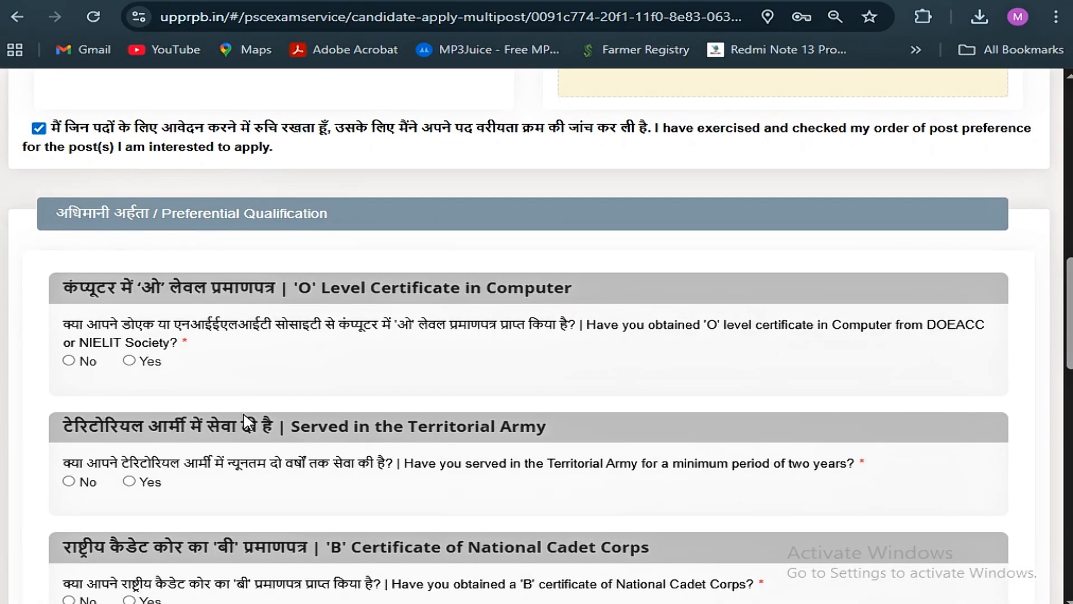
Answer Yes for O Level certificate, No for Territorial Army and No for NCC 'B' certificate
{"action": "left_click", "coordinate": [129, 361]}
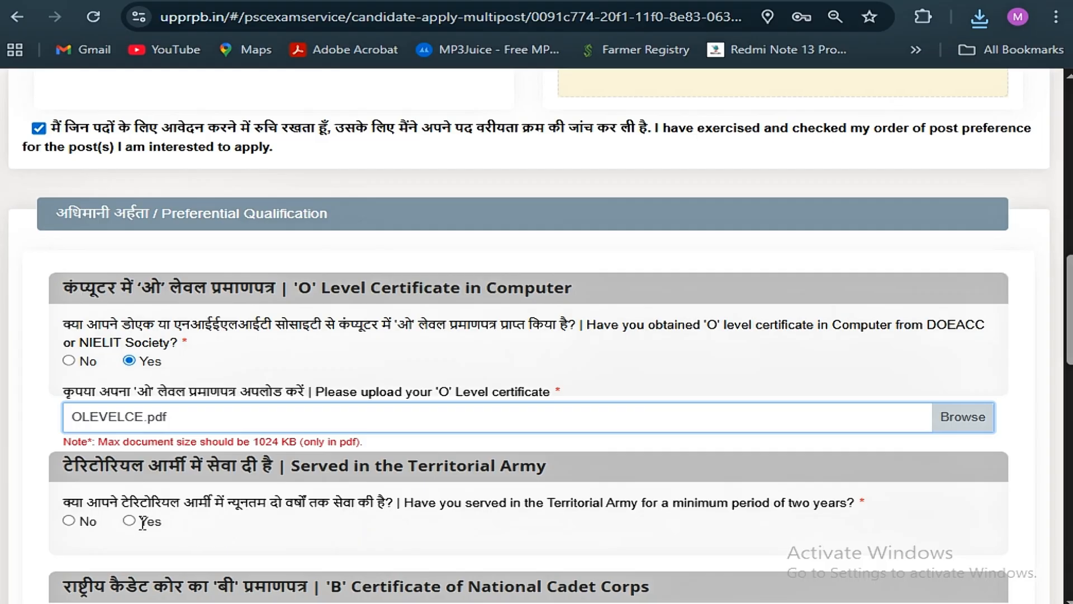
{"action": "left_click", "coordinate": [68, 520]}
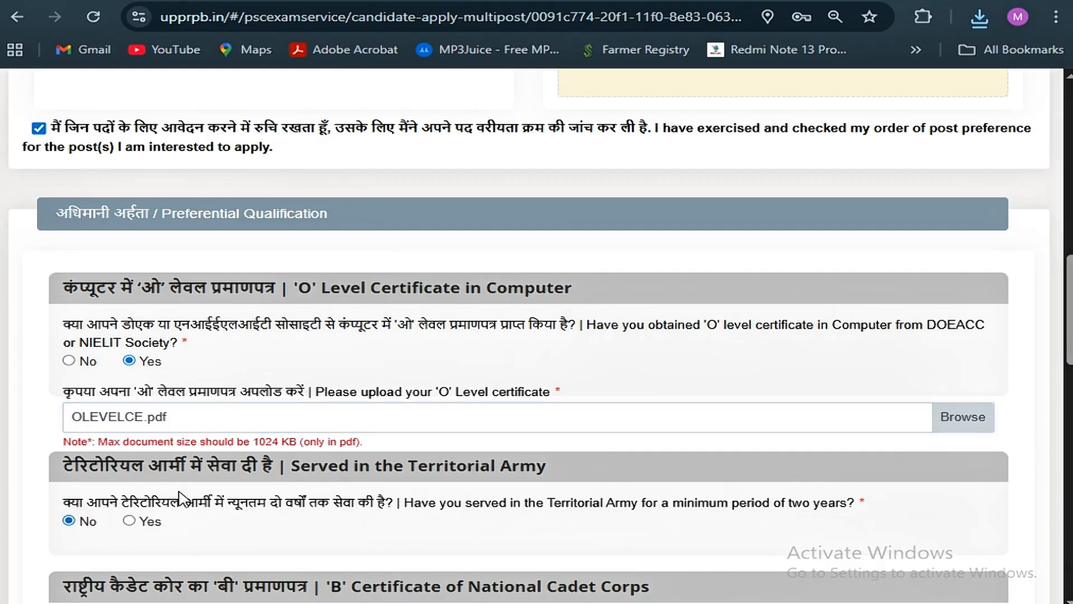
{"action": "scroll", "coordinate": [357, 165], "scroll_direction": "down", "scroll_amount": 8}
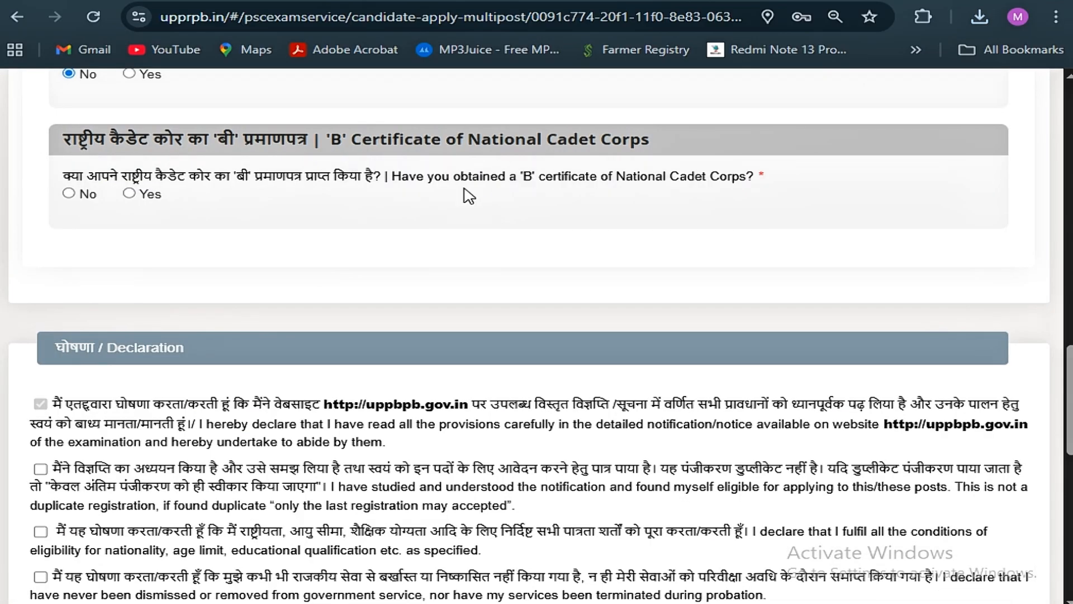
{"action": "left_click", "coordinate": [71, 195]}
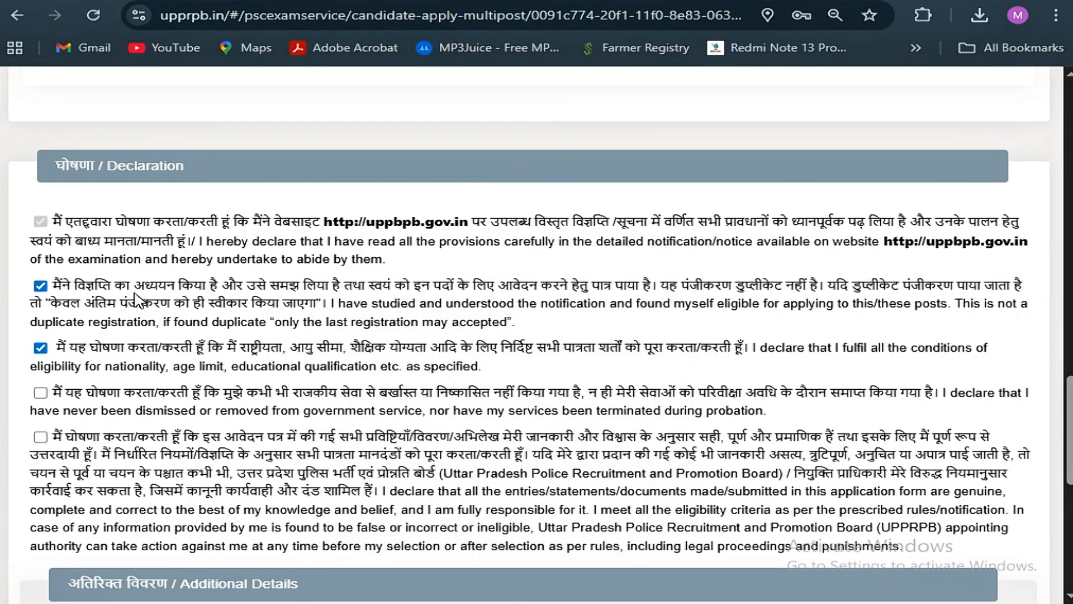
Tick the never-dismissed and entries-correct declarations and answer Yes to the first additional declaration
{"action": "left_click", "coordinate": [41, 393]}
{"action": "left_click", "coordinate": [40, 436]}
{"action": "scroll", "coordinate": [446, 426], "scroll_direction": "down", "scroll_amount": 5}
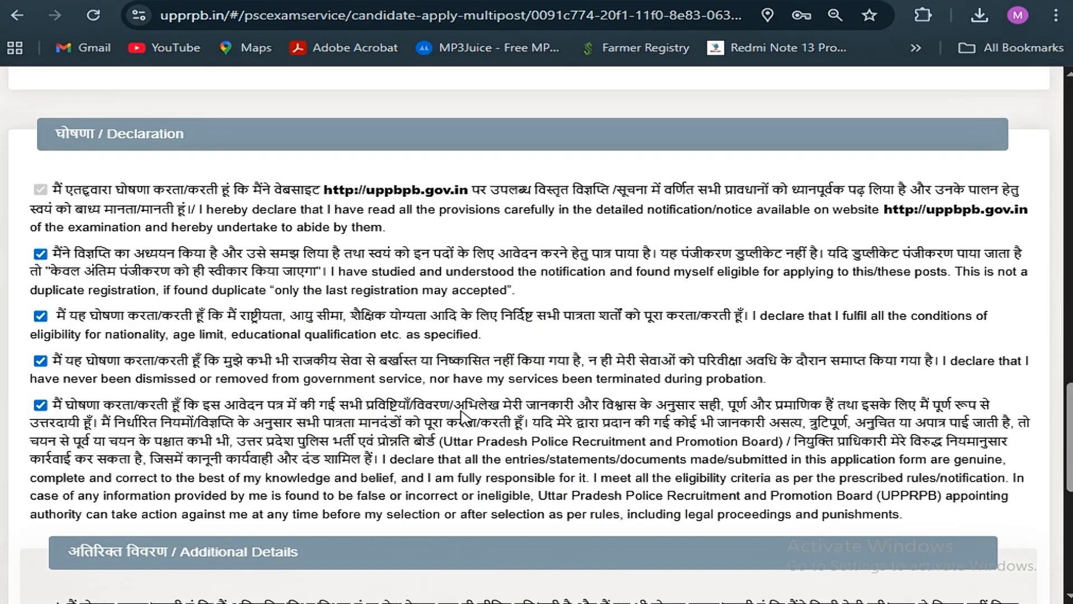
{"action": "scroll", "coordinate": [386, 430], "scroll_direction": "down", "scroll_amount": 2}
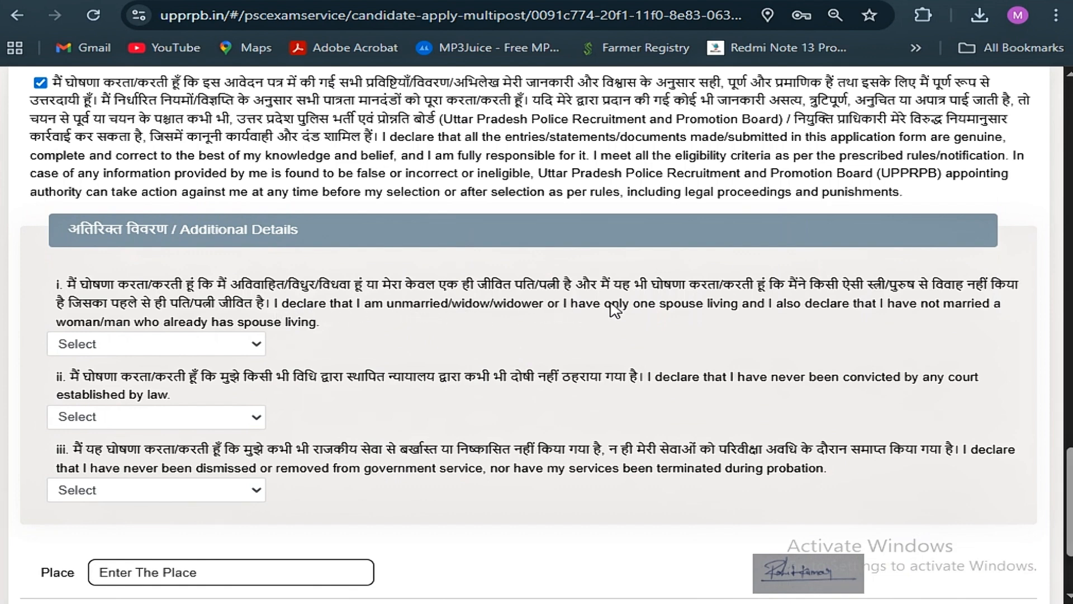
{"action": "left_click", "coordinate": [186, 353]}
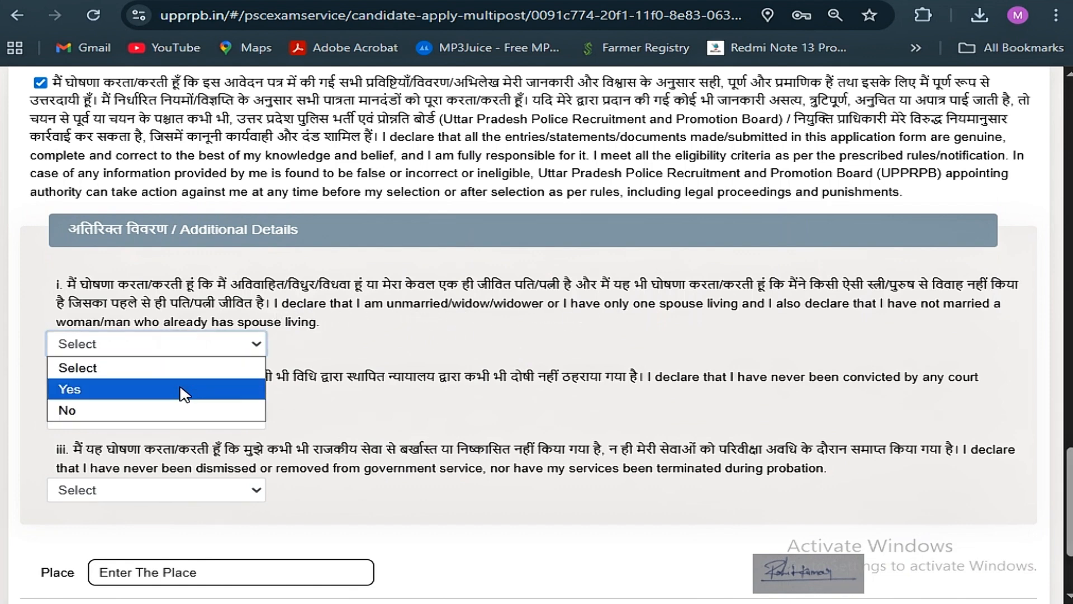
{"action": "left_click", "coordinate": [172, 385]}
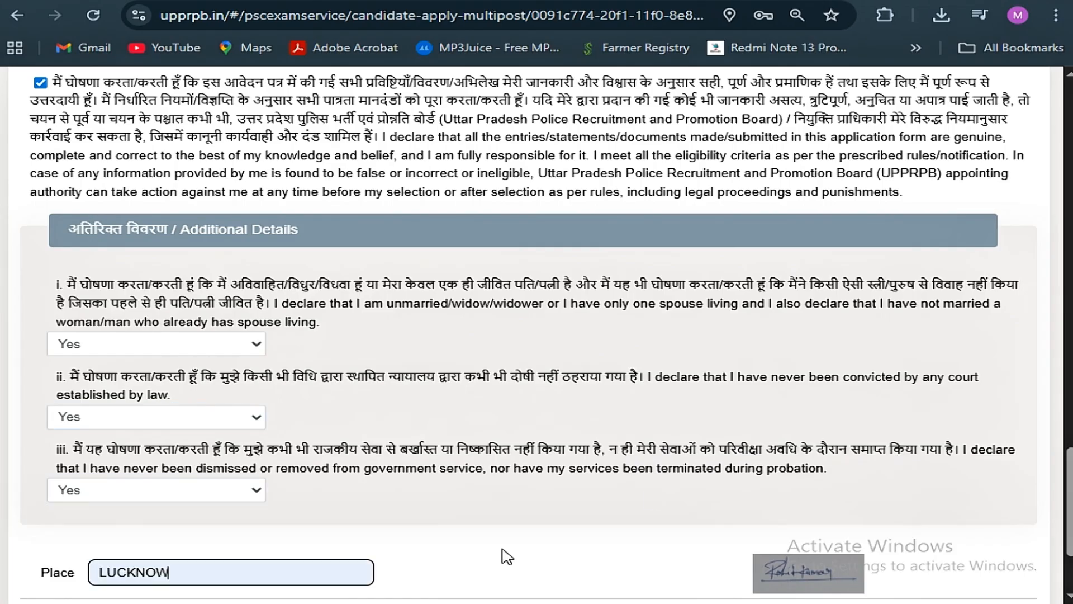
{"action": "scroll", "coordinate": [507, 556], "scroll_direction": "down", "scroll_amount": 3}
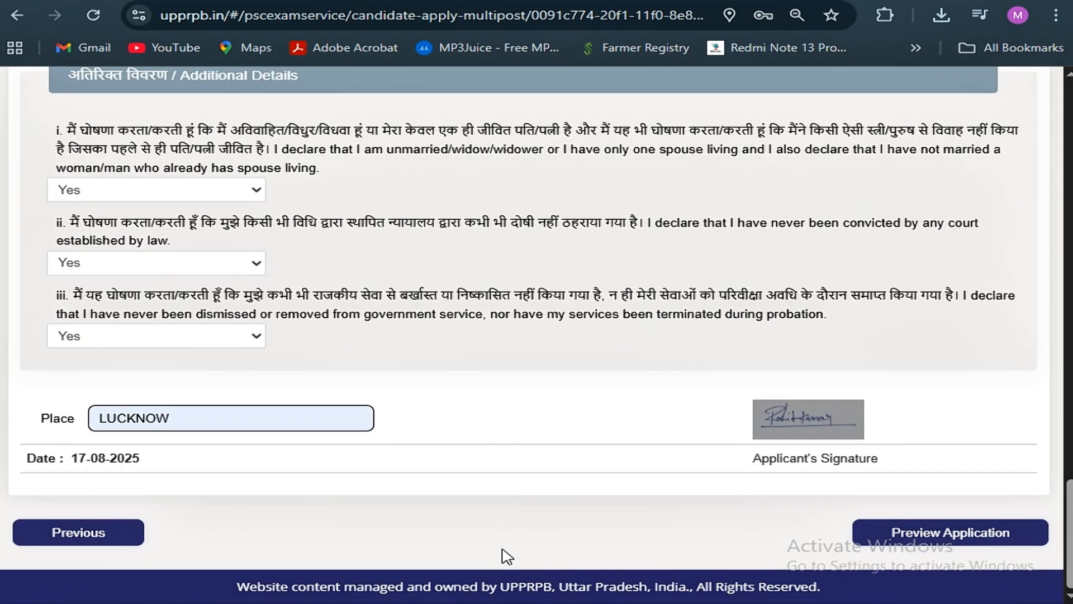
Preview the completed application, then submit it and confirm
{"action": "left_click", "coordinate": [892, 541]}
{"action": "scroll", "coordinate": [827, 495], "scroll_direction": "down", "scroll_amount": 10}
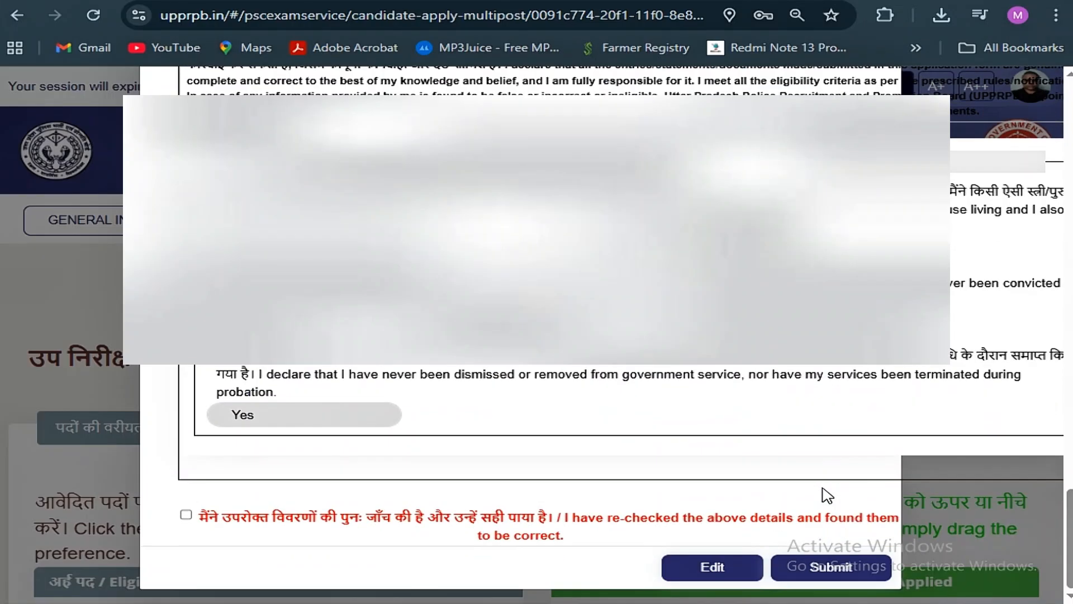
{"action": "scroll", "coordinate": [827, 496], "scroll_direction": "up", "scroll_amount": 15}
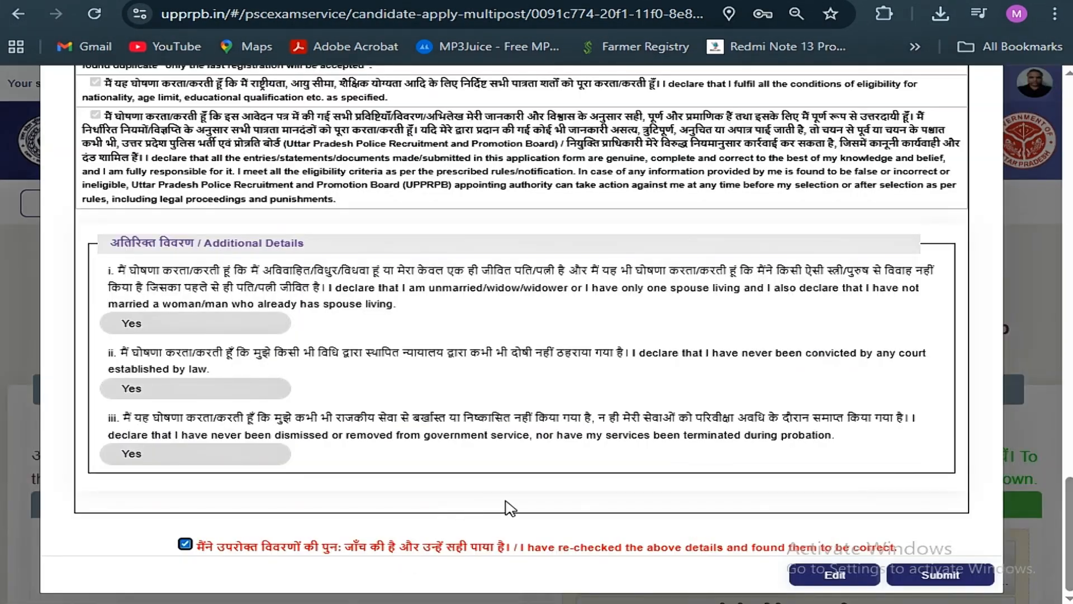
{"action": "scroll", "coordinate": [510, 507], "scroll_direction": "up", "scroll_amount": 10}
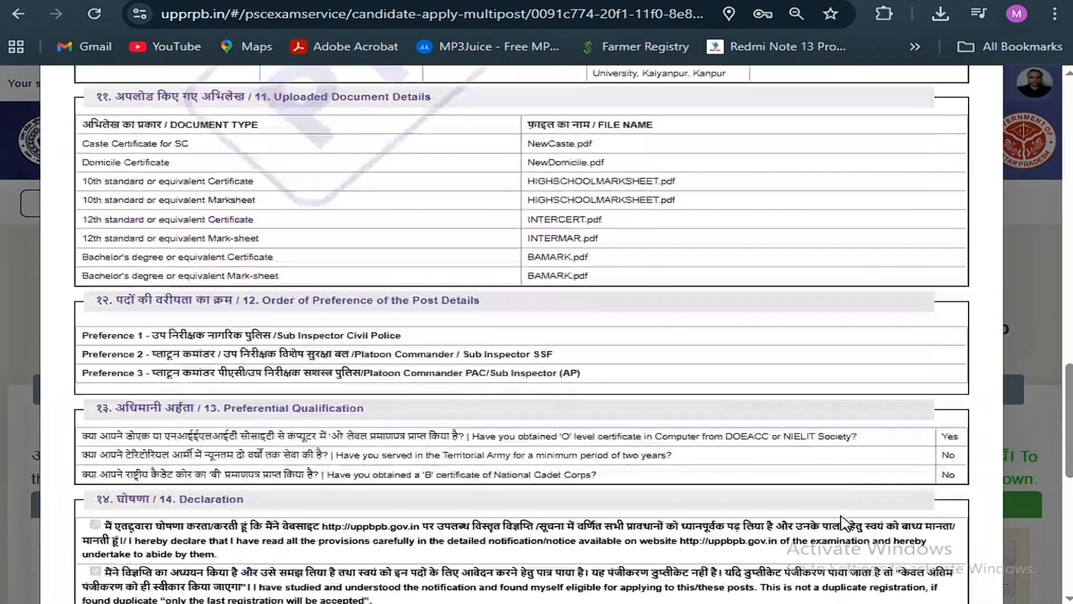
{"action": "scroll", "coordinate": [510, 507], "scroll_direction": "down", "scroll_amount": 15}
{"action": "left_click", "coordinate": [941, 575]}
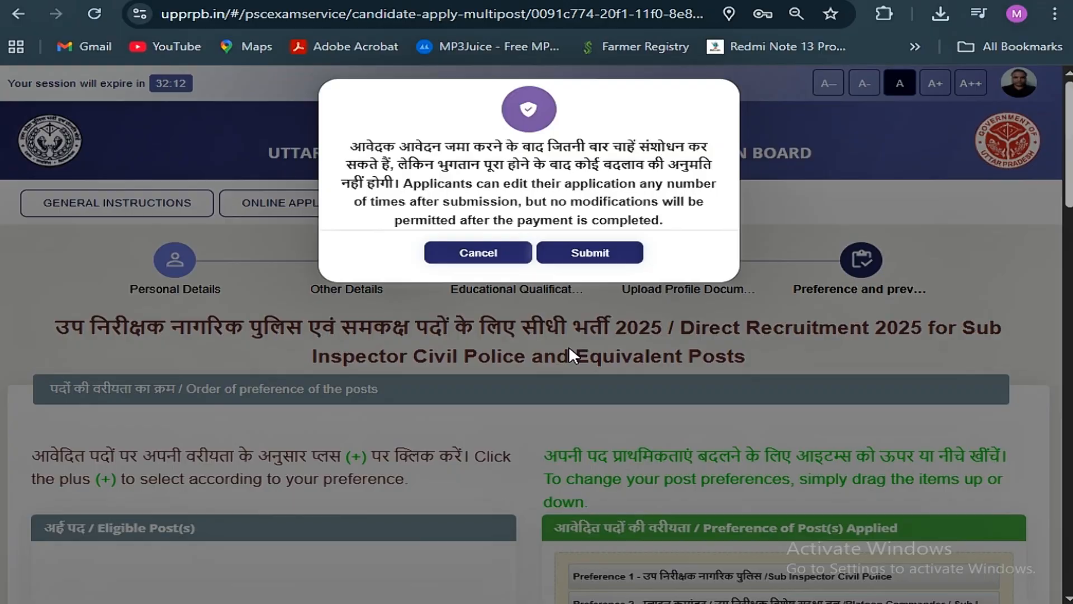
{"action": "left_click", "coordinate": [597, 254]}
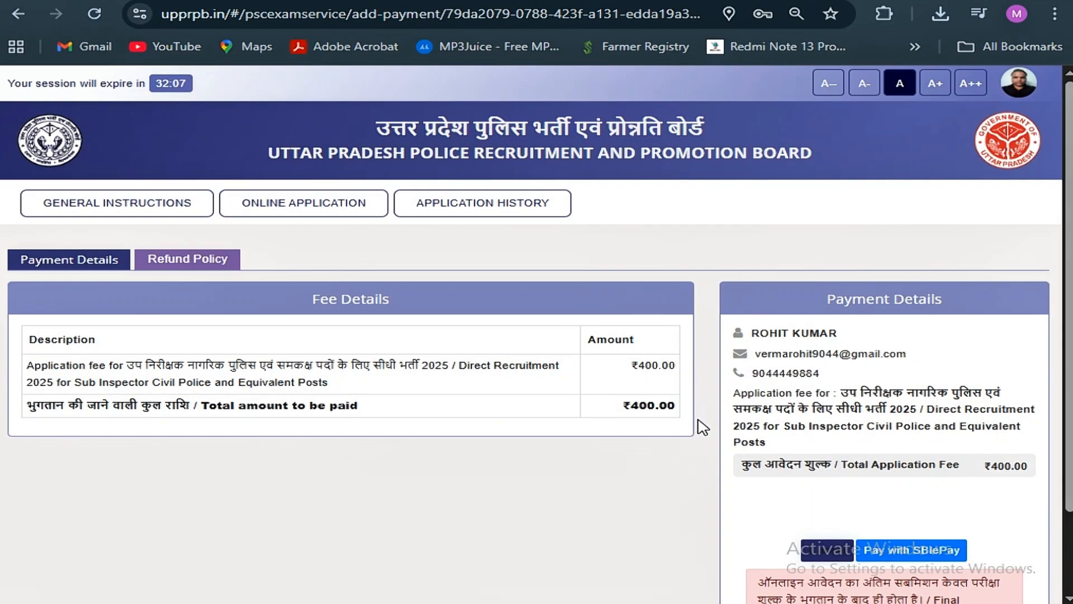
Choose SBIePay for the fee, accept the payment terms and proceed to payment
{"action": "scroll", "coordinate": [703, 428], "scroll_direction": "down", "scroll_amount": 2}
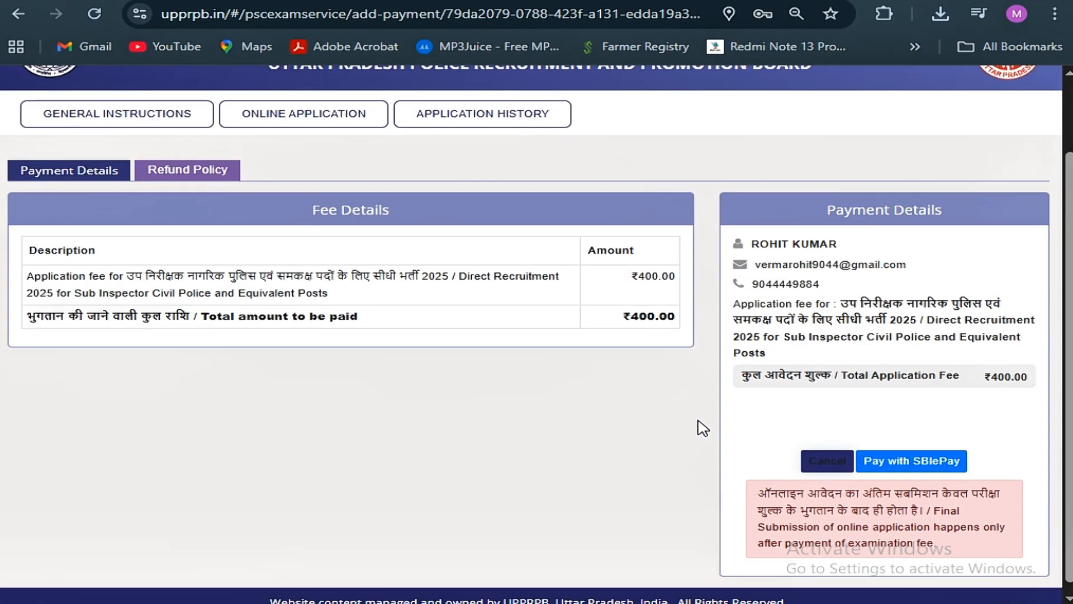
{"action": "left_click", "coordinate": [915, 463]}
{"action": "left_click", "coordinate": [254, 423]}
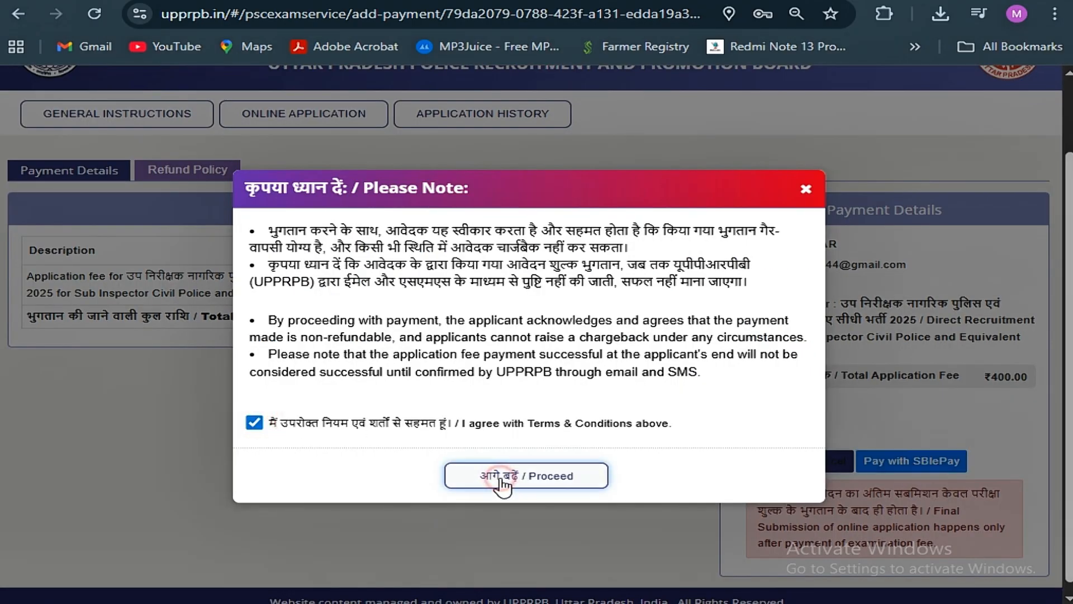
{"action": "left_click", "coordinate": [507, 484]}
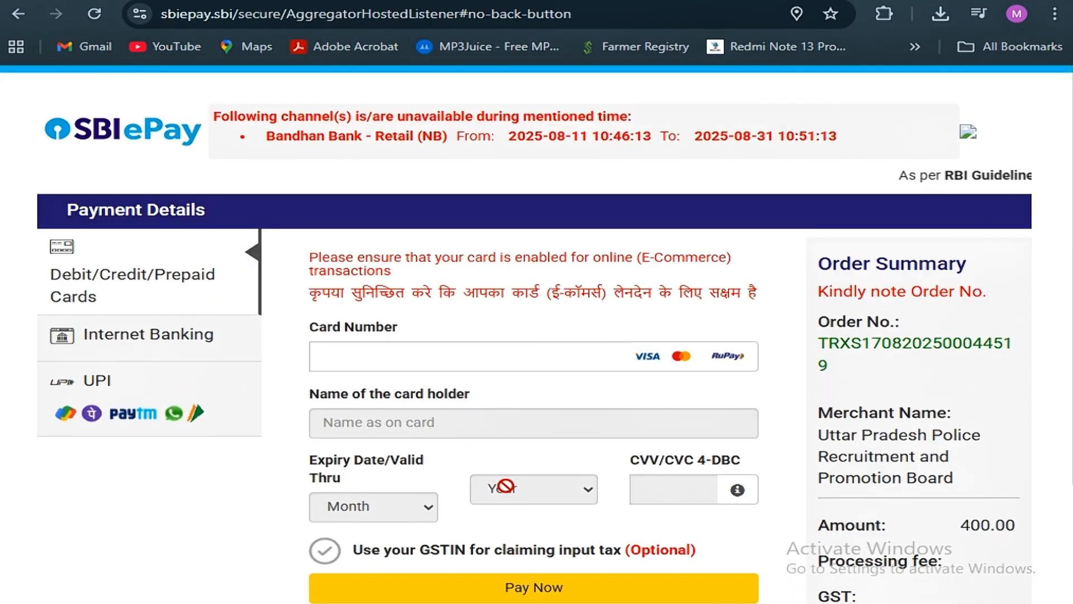
Pay the ₹400.00 fee on SBIePay using a UPI QR code
{"action": "left_click", "coordinate": [214, 394]}
{"action": "left_click", "coordinate": [473, 300]}
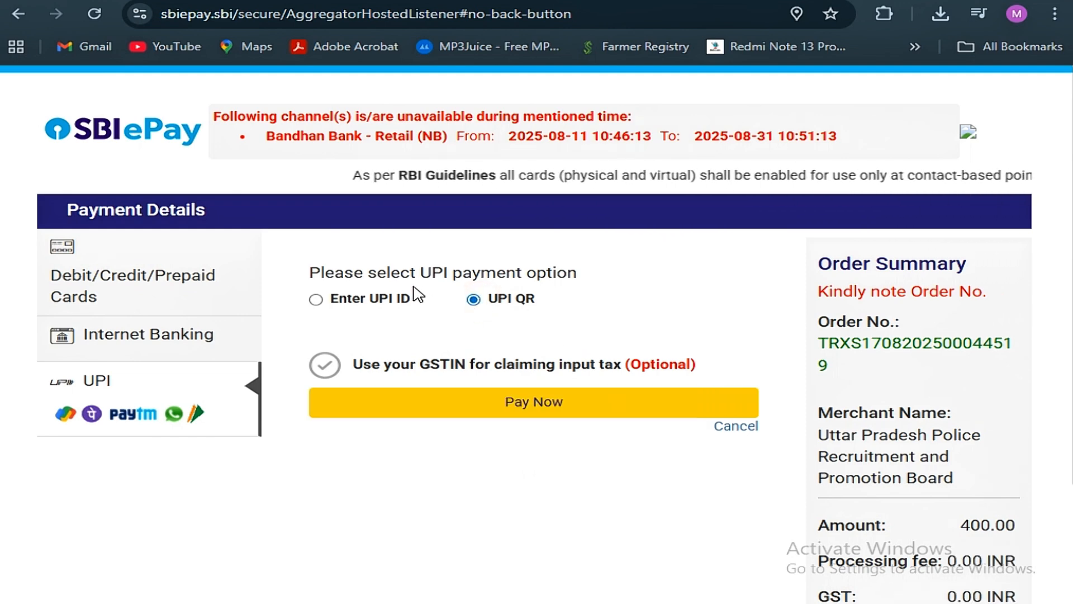
{"action": "left_click", "coordinate": [496, 416]}
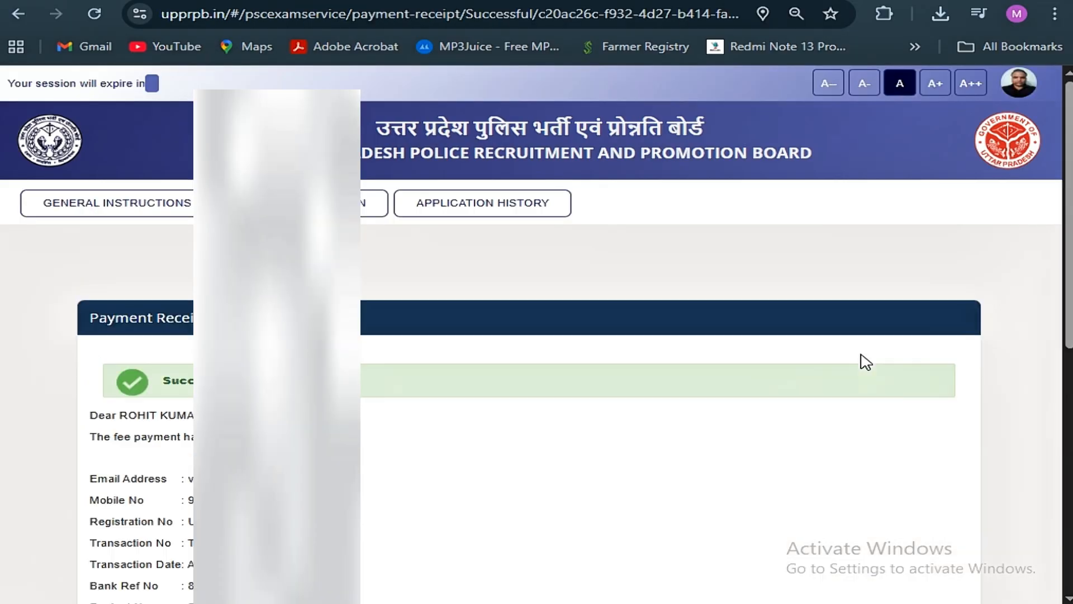
Print the payment receipt with destination Save as PDF and save the file
{"action": "scroll", "coordinate": [866, 363], "scroll_direction": "down", "scroll_amount": 6}
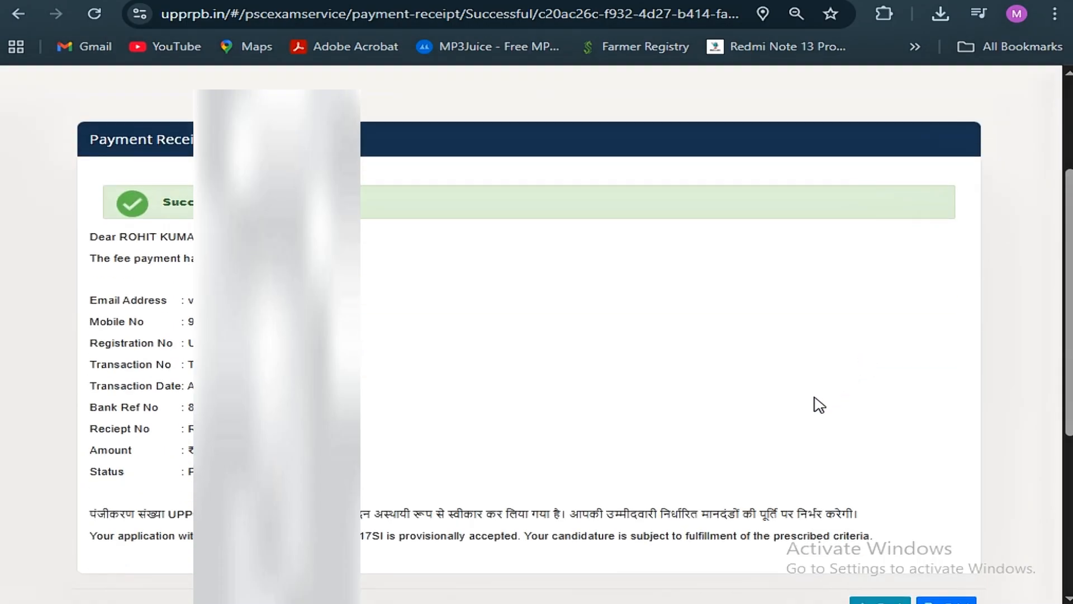
{"action": "left_click", "coordinate": [960, 430]}
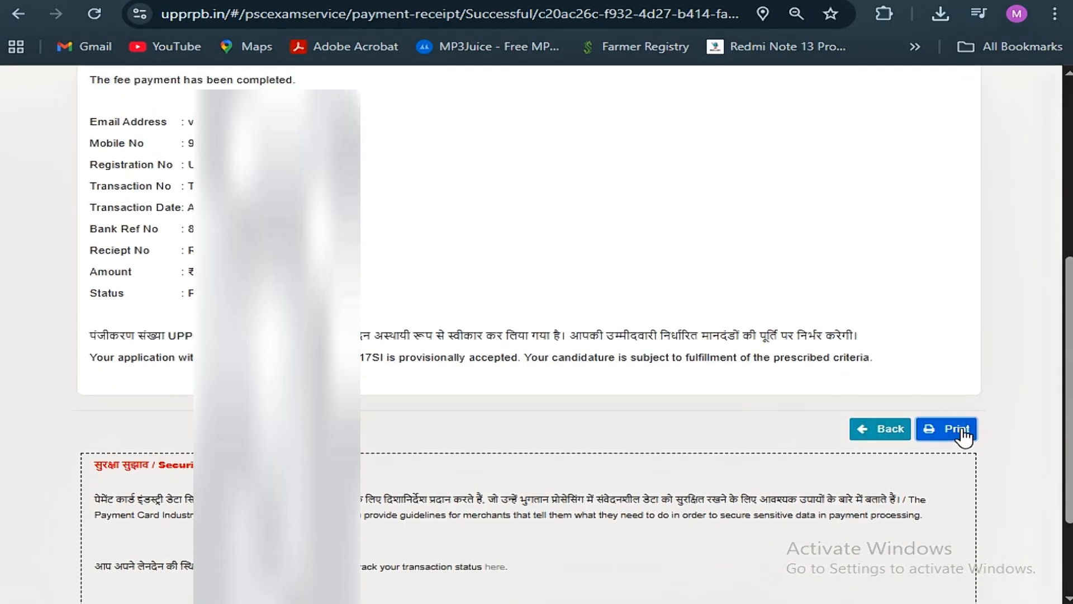
{"action": "left_click", "coordinate": [854, 117]}
{"action": "left_click", "coordinate": [883, 160]}
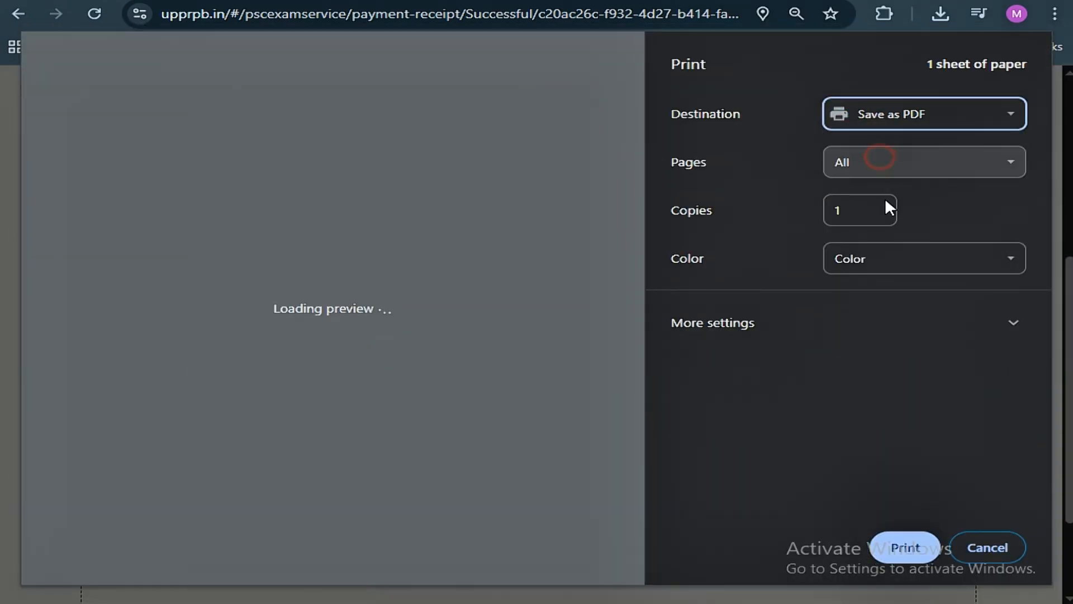
{"action": "left_click", "coordinate": [915, 542]}
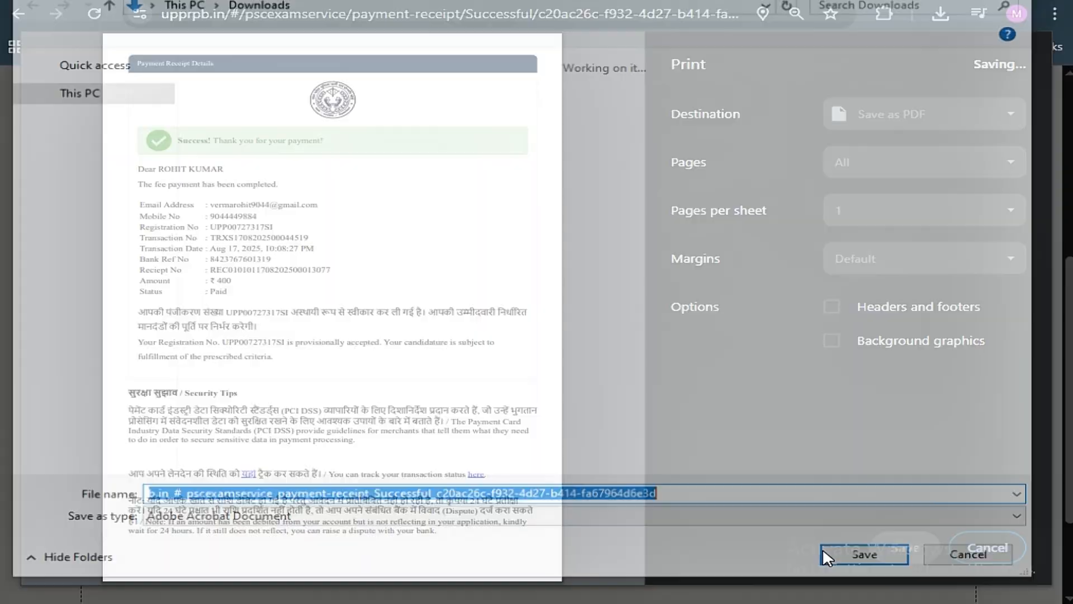
{"action": "left_click", "coordinate": [824, 549]}
Return to the My Application list showing Payment Completed
{"action": "scroll", "coordinate": [802, 543], "scroll_direction": "down", "scroll_amount": 3}
{"action": "scroll", "coordinate": [803, 547], "scroll_direction": "up", "scroll_amount": 10}
{"action": "scroll", "coordinate": [814, 546], "scroll_direction": "down", "scroll_amount": 5}
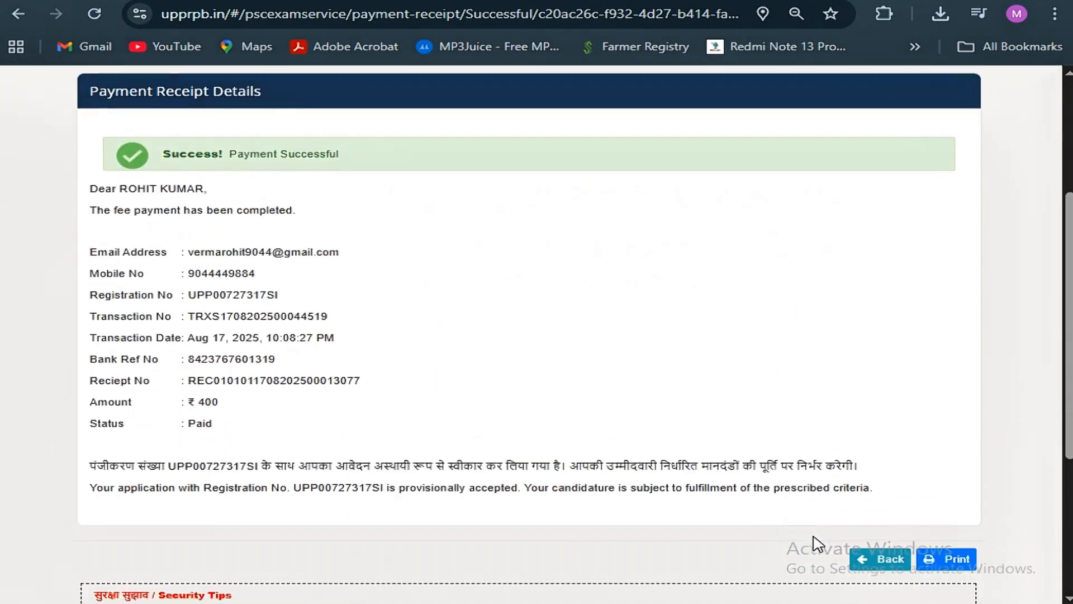
{"action": "left_click", "coordinate": [880, 559]}
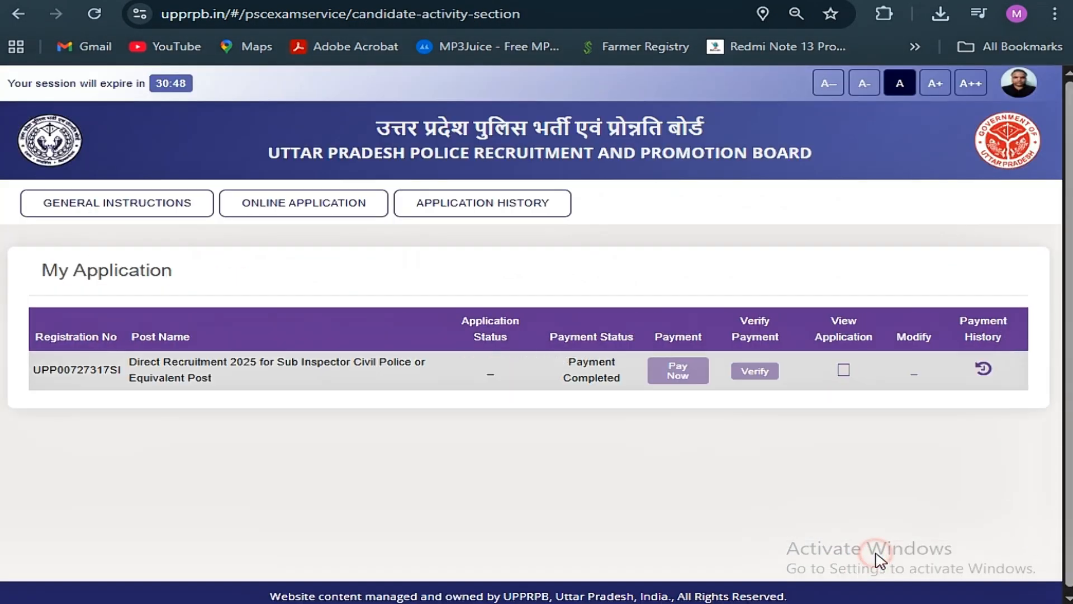
View the submitted Sub Inspector application and save its 4-page printout as a PDF
{"action": "left_click", "coordinate": [842, 371]}
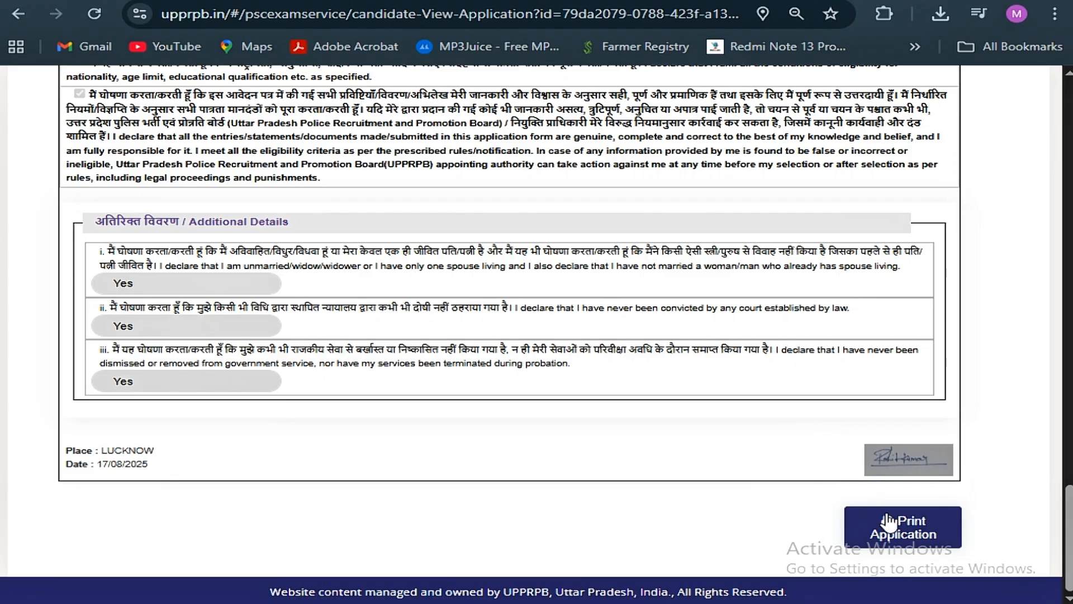
{"action": "left_click", "coordinate": [901, 527]}
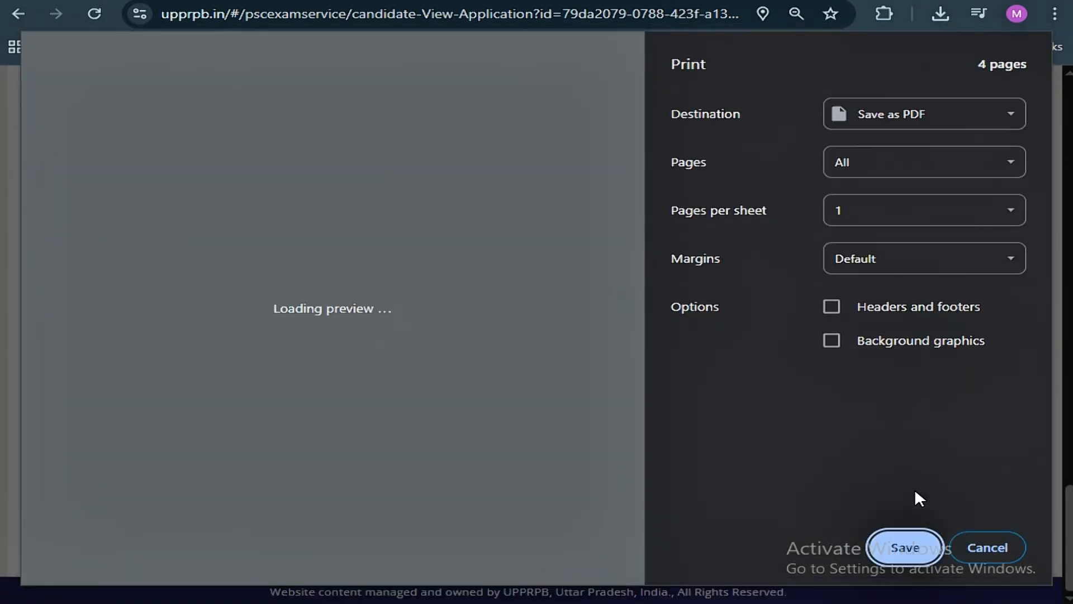
{"action": "left_click", "coordinate": [905, 547]}
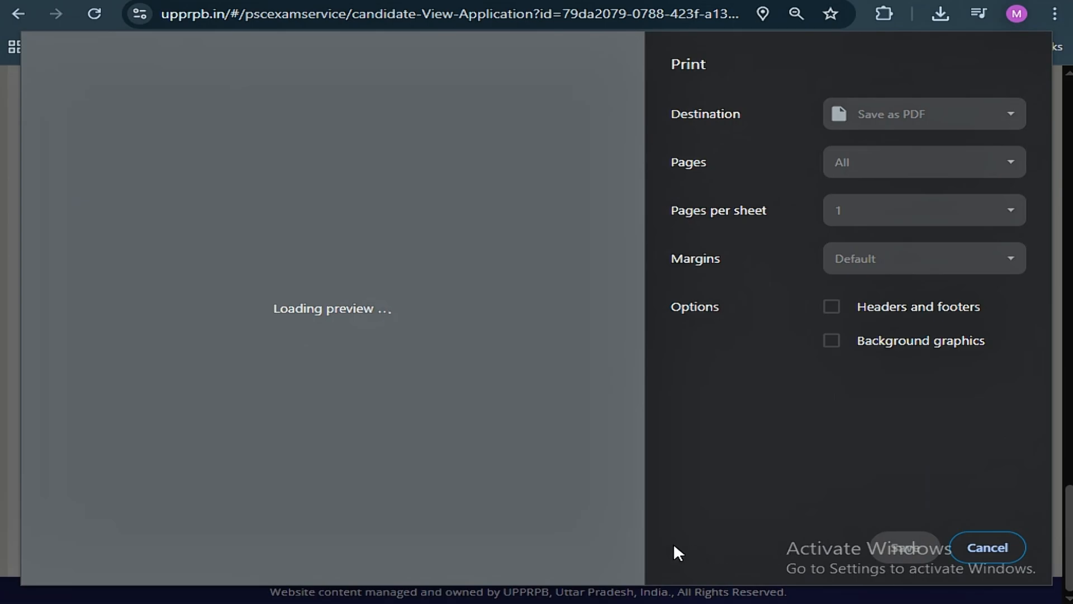